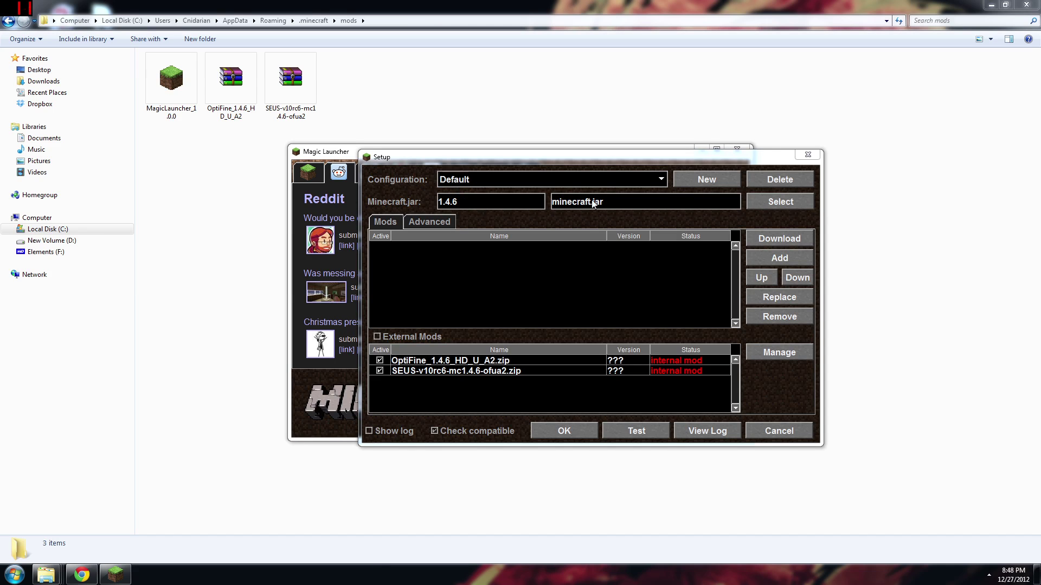
Step: Create a new launcher configuration named shaders2, copied from Default
left_click(707, 180)
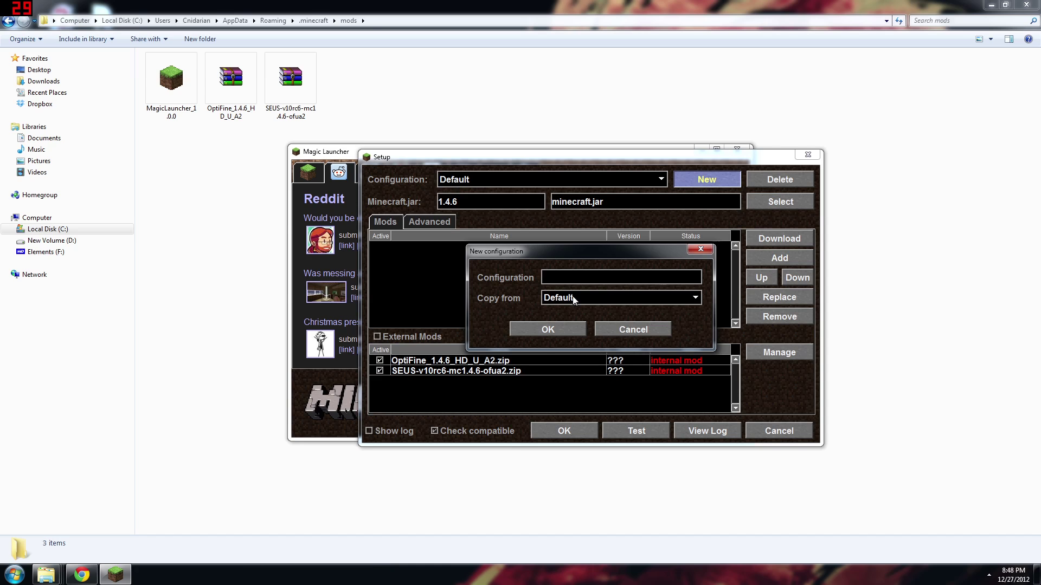
type("shaders2")
left_click(557, 330)
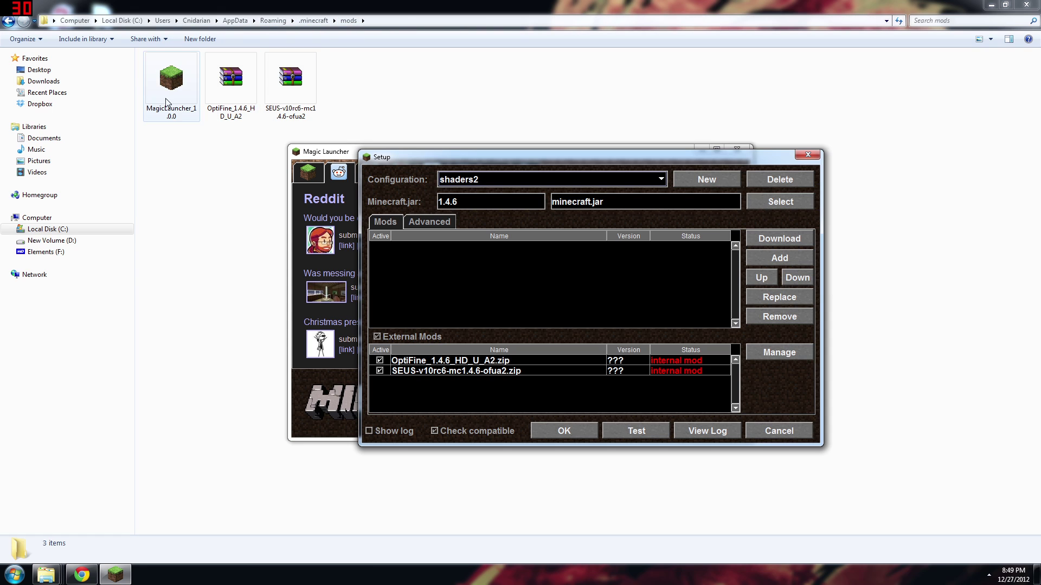
Step: Bring the shaders folder Explorer window to the front
left_click(46, 573)
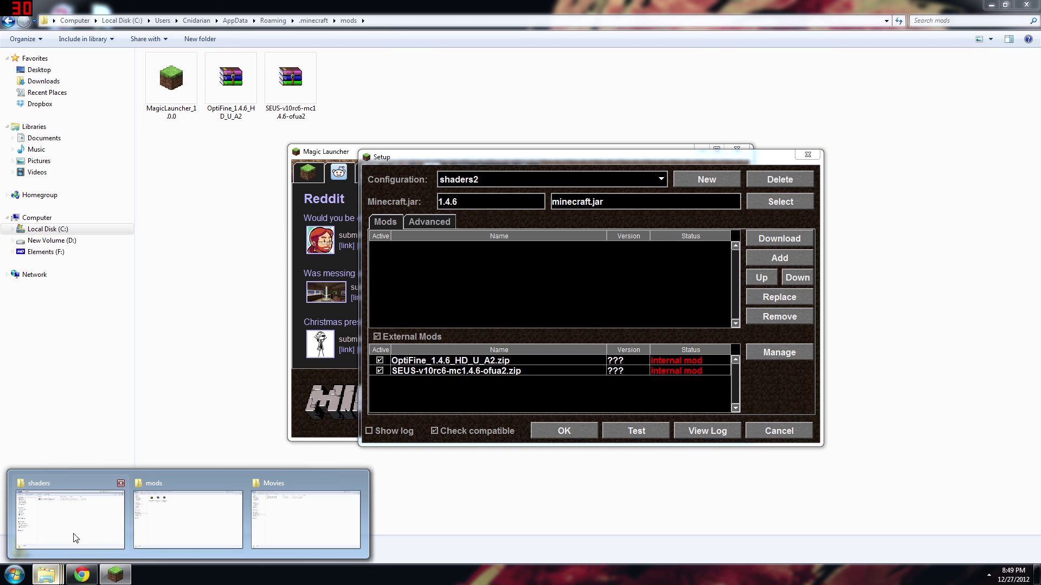
left_click(180, 529)
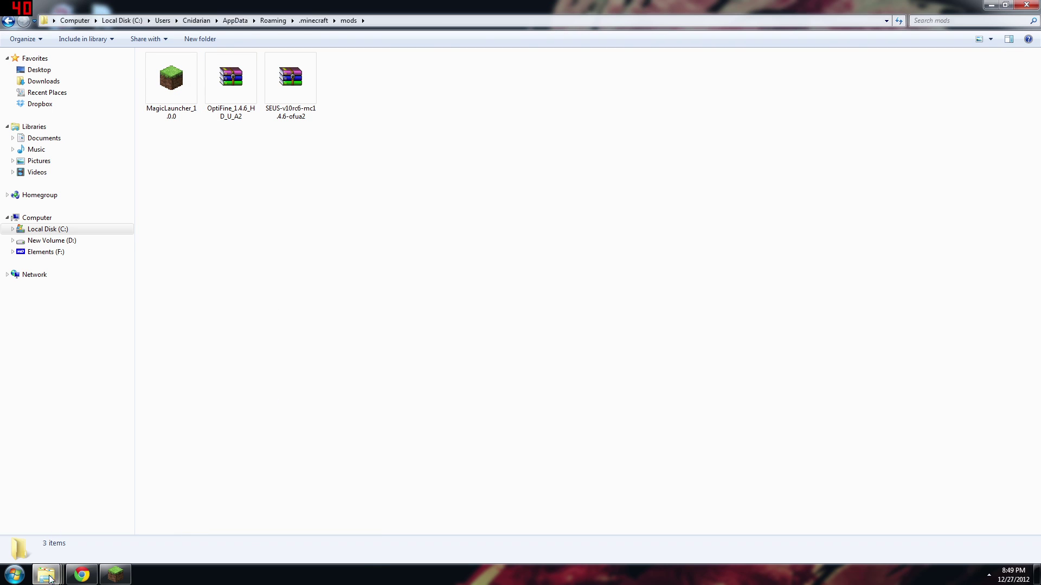
mouse_move(49, 582)
left_click(70, 522)
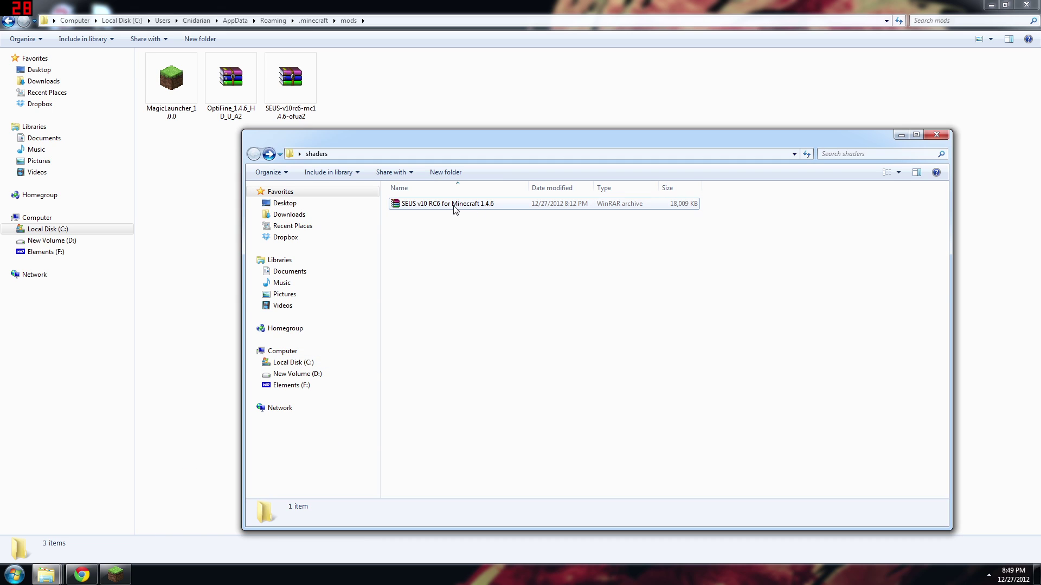
Step: Extract the SEUS v10 RC6 archive in place with Extract Here, then minimize the shaders window
left_click(452, 208)
right_click(452, 208)
left_click(520, 231)
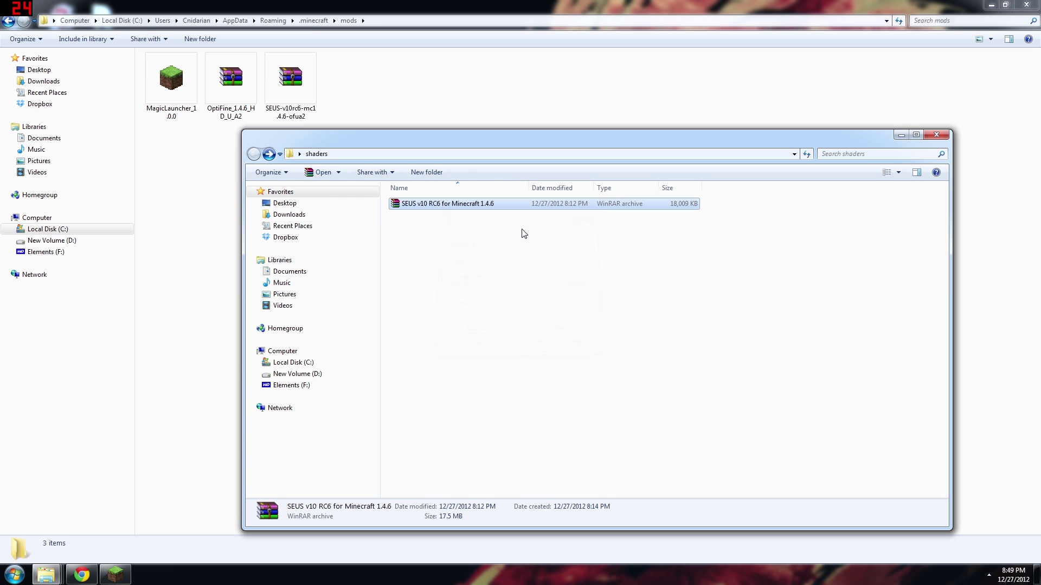
left_click(623, 263)
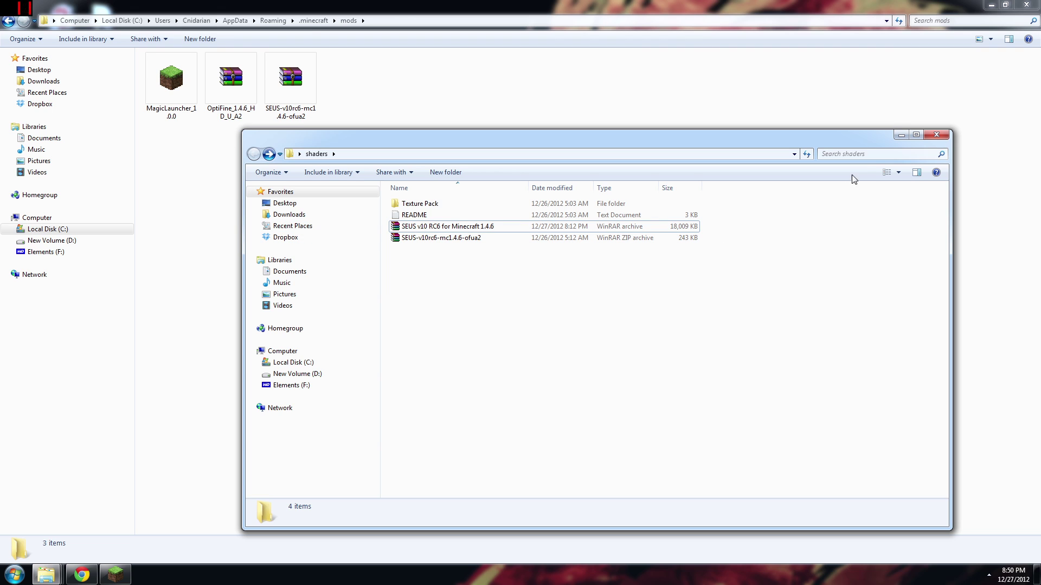
left_click(902, 136)
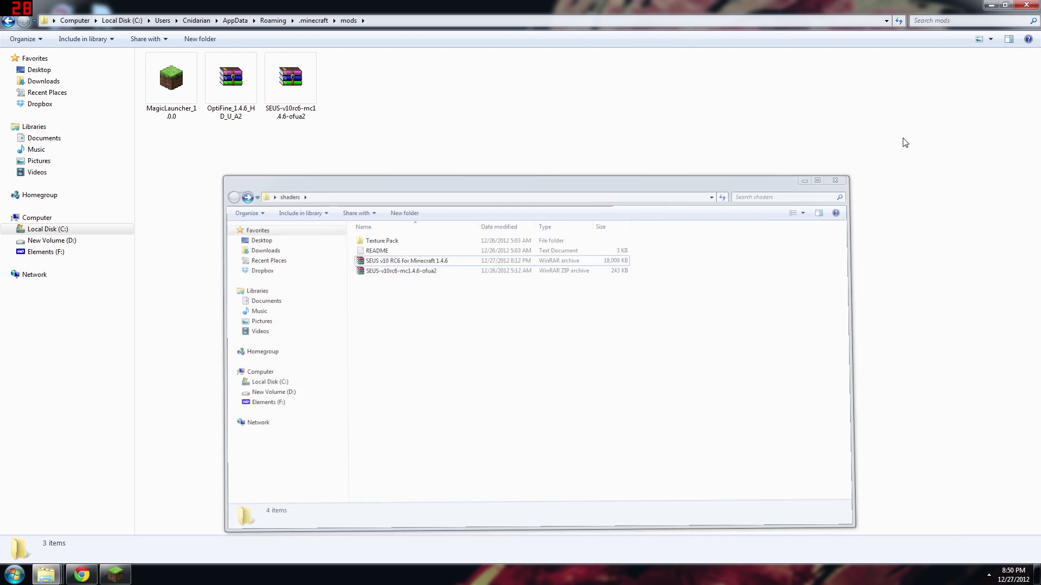
Step: Restore the launcher, then open and close the mods folder via Manage
left_click(115, 574)
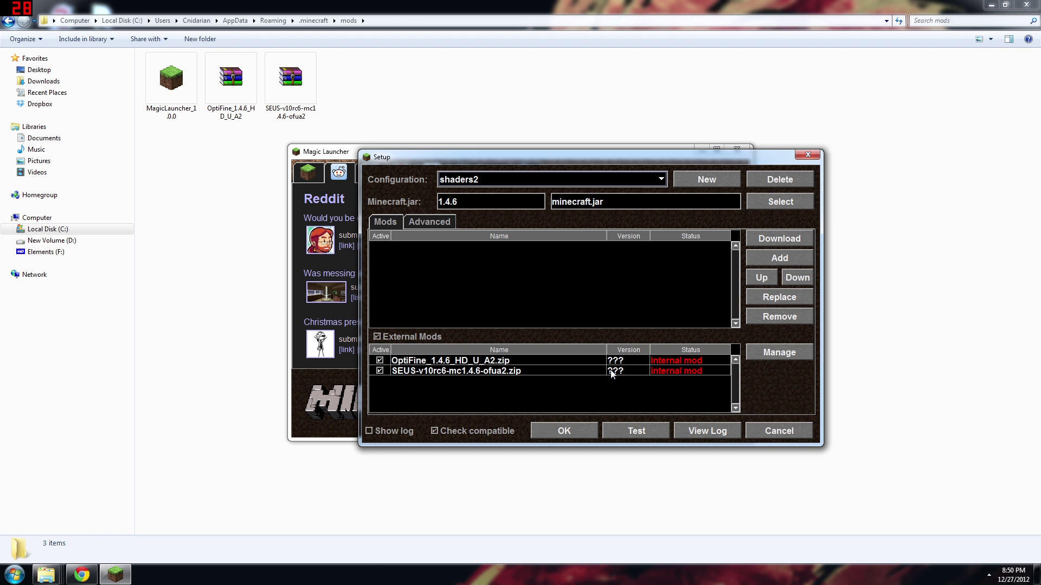
left_click(766, 355)
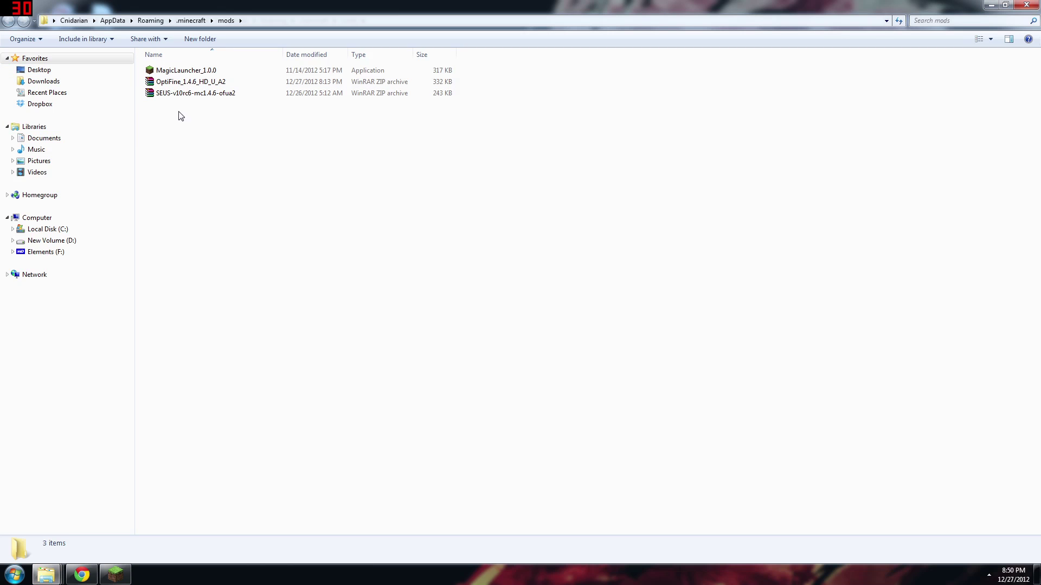
left_click(1026, 5)
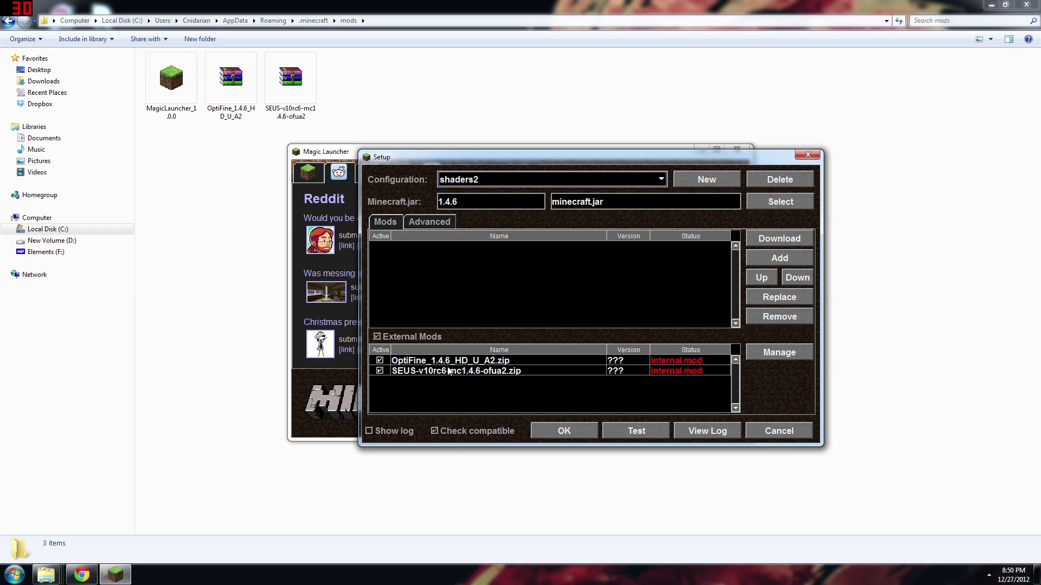
Step: Deactivate the OptiFine and SEUS external mods and open the Add mod file picker
left_click(380, 361)
left_click(380, 360)
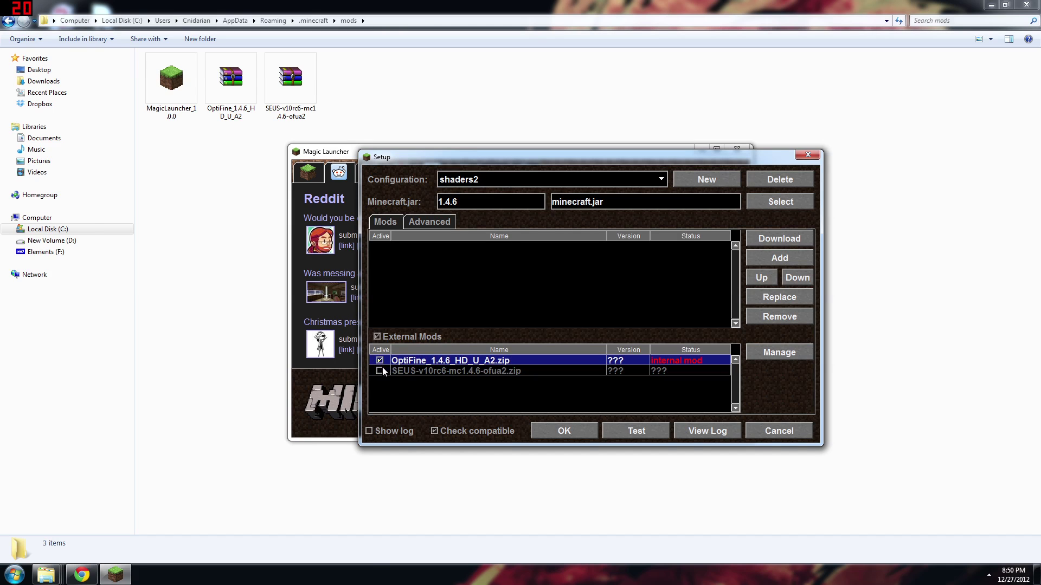
left_click(379, 371)
left_click(379, 370)
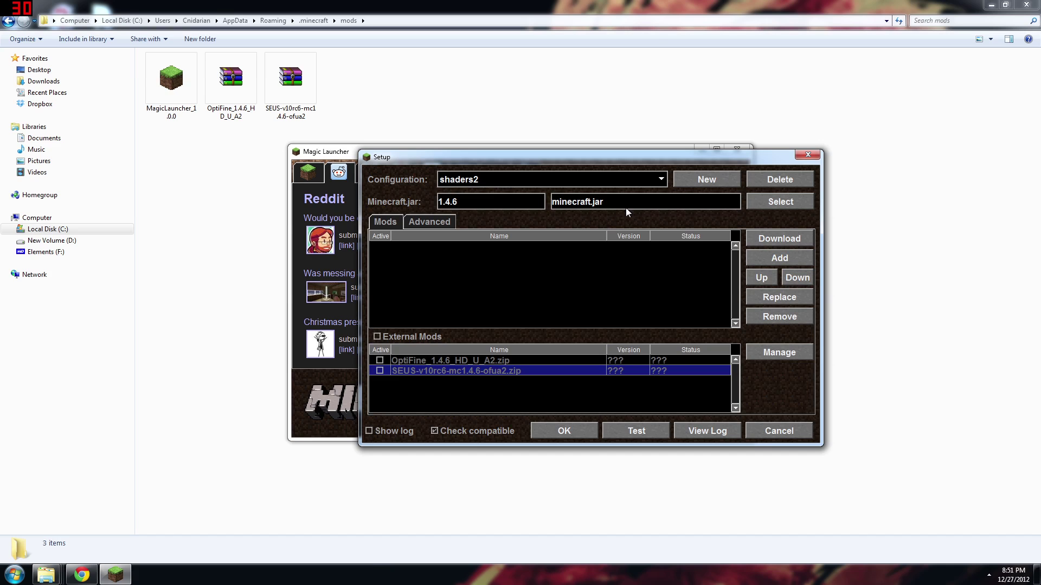
left_click(779, 258)
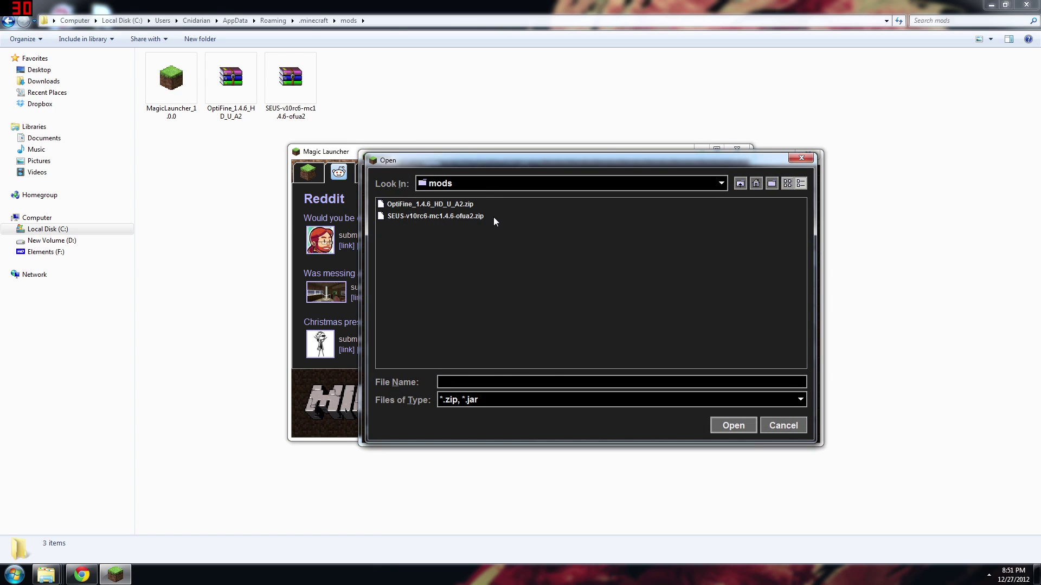
Step: Add OptiFine_1.4.6_HD_U_A2.zip and SEUS-v10rc6-mc1.4.6-ofua2.zip as mods, then launch Minecraft 1.4.6
left_click(456, 205)
left_click(725, 424)
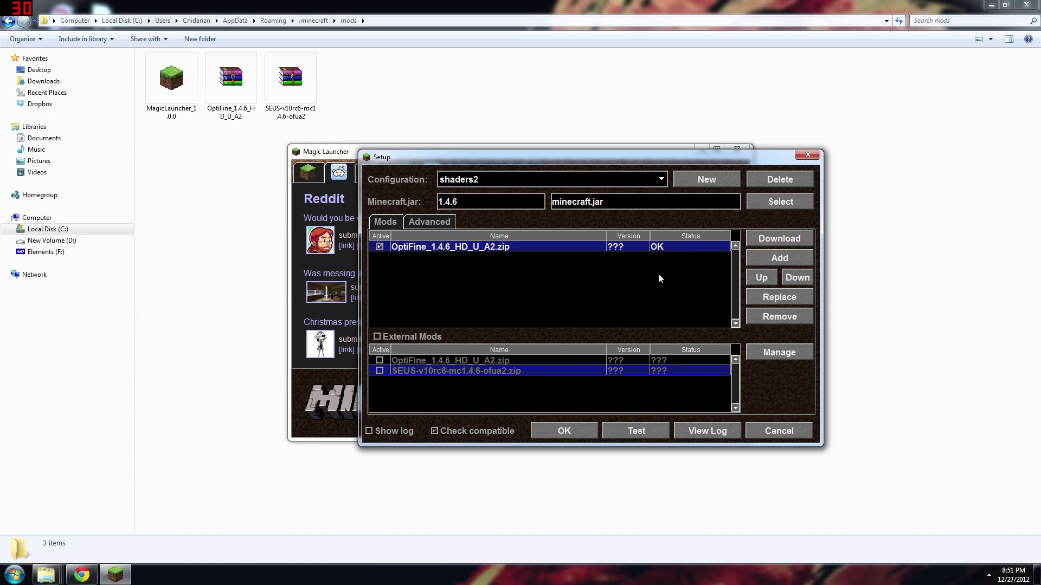
left_click(779, 258)
left_click(477, 217)
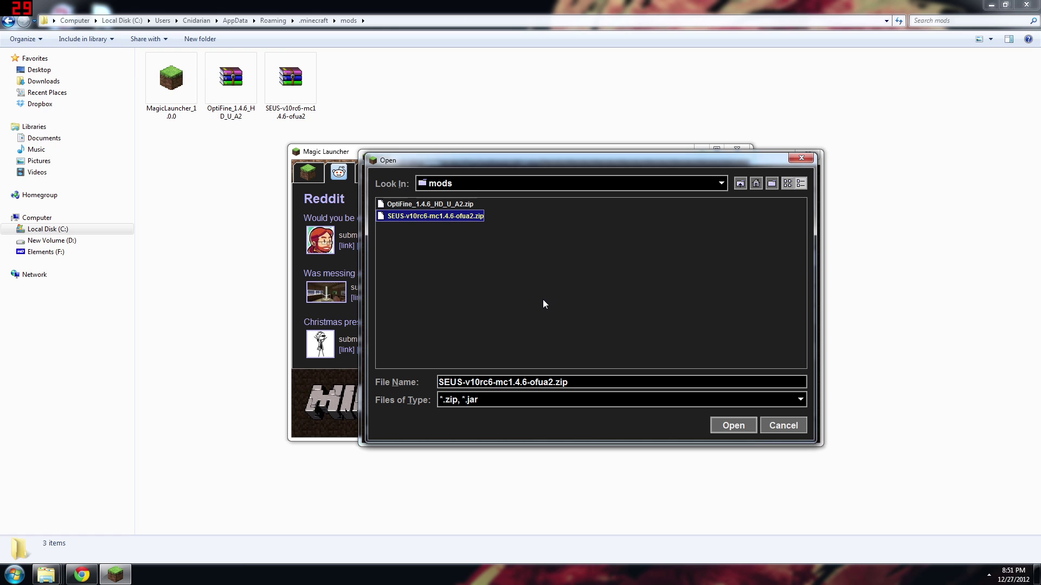
left_click(735, 426)
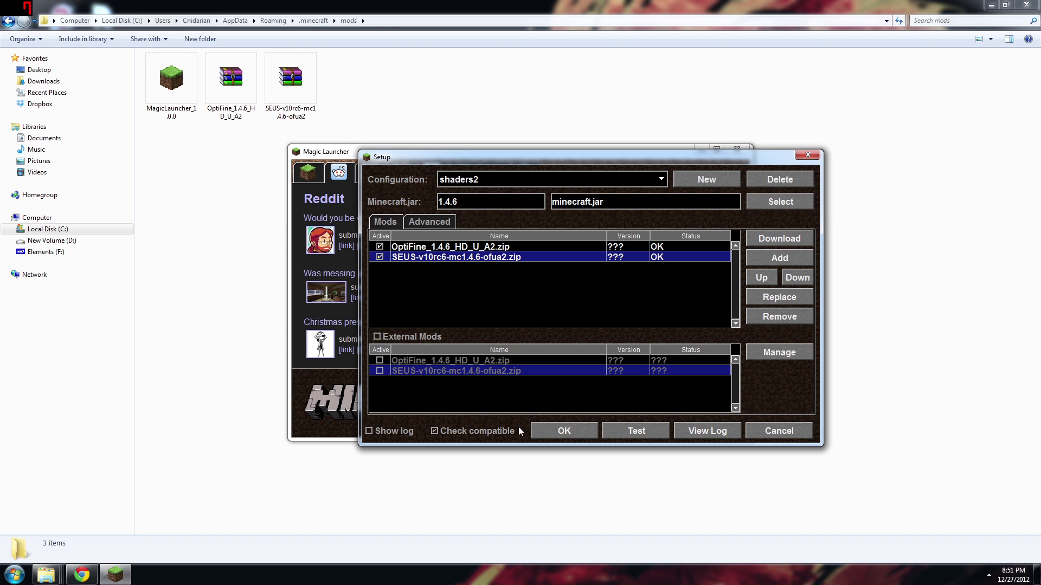
left_click(554, 431)
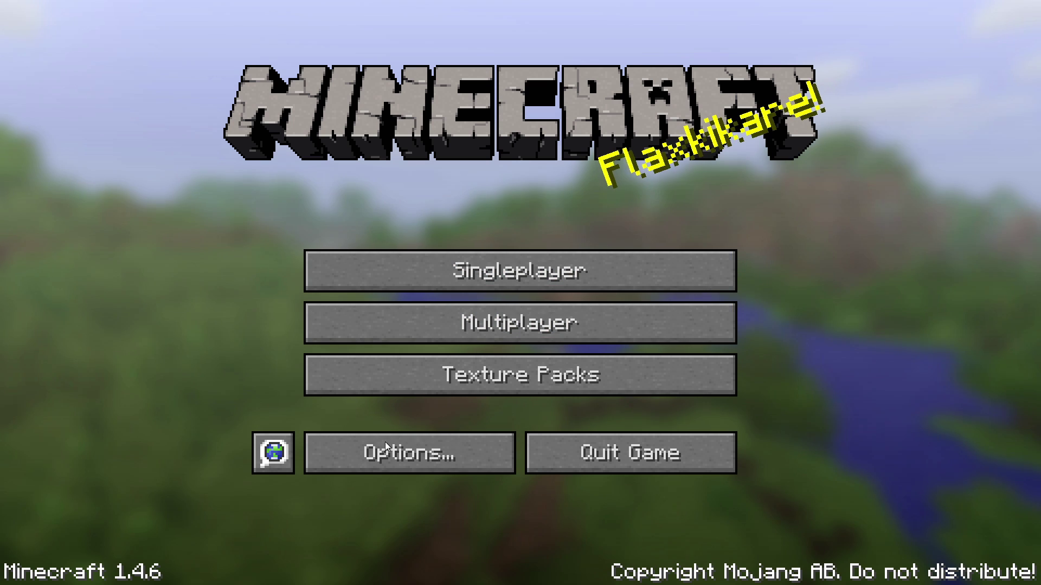
Step: Review the texture packs, keep Default, and go to the Singleplayer world list
left_click(469, 386)
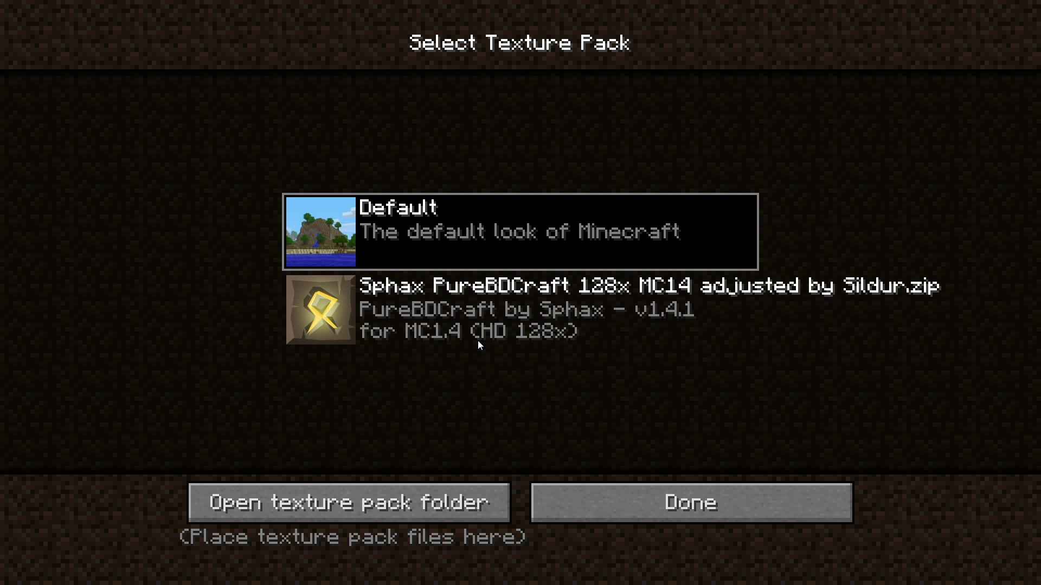
left_click(620, 497)
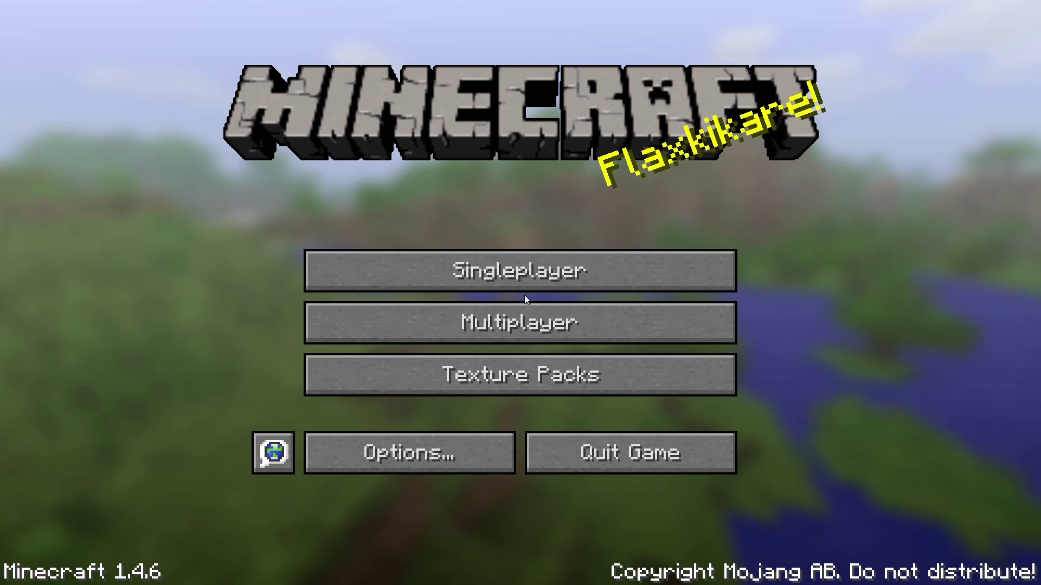
left_click(516, 274)
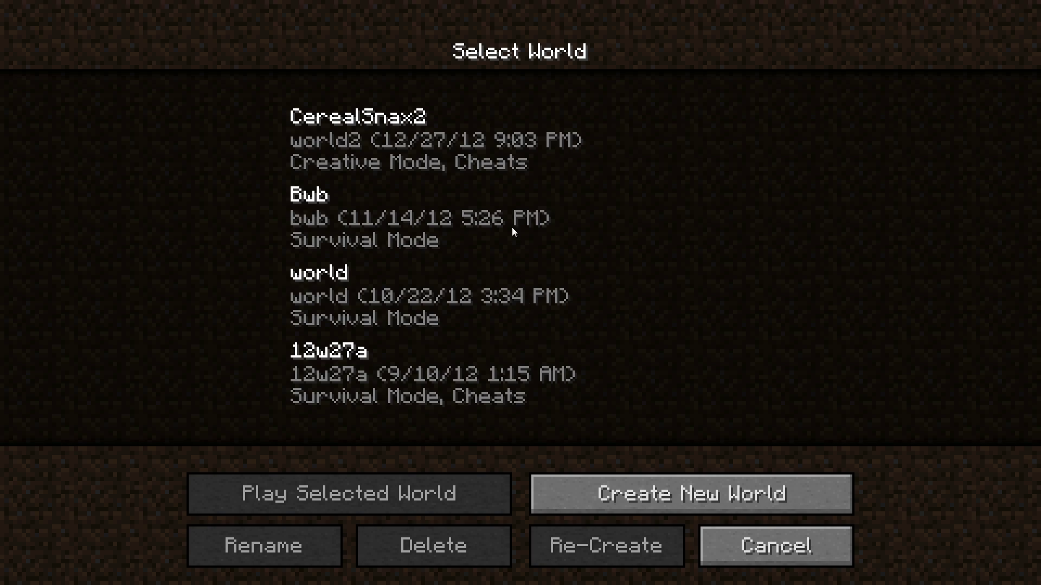
left_click(488, 147)
left_click(332, 495)
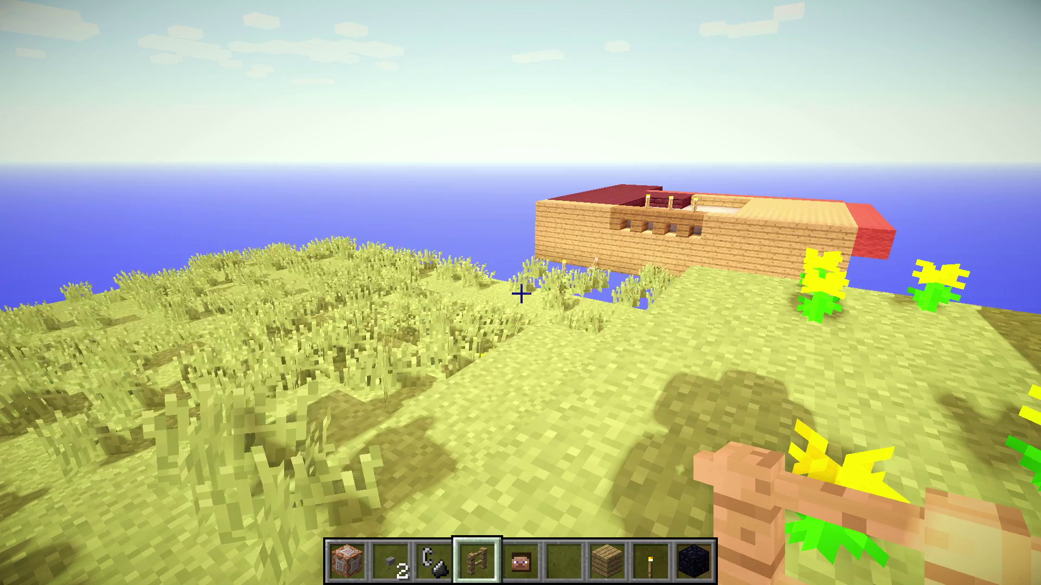
type("/time set 0")
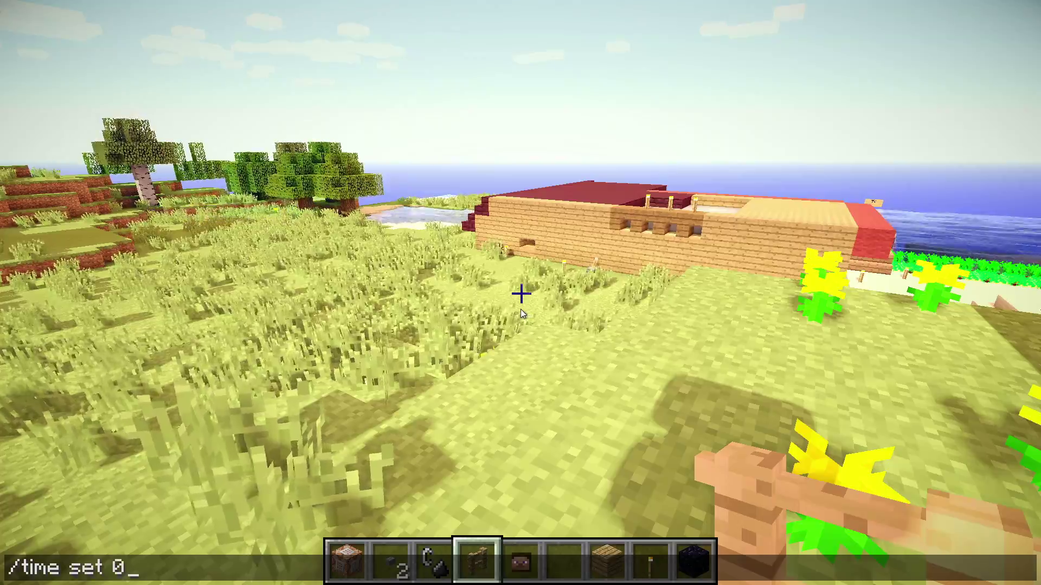
key("Return")
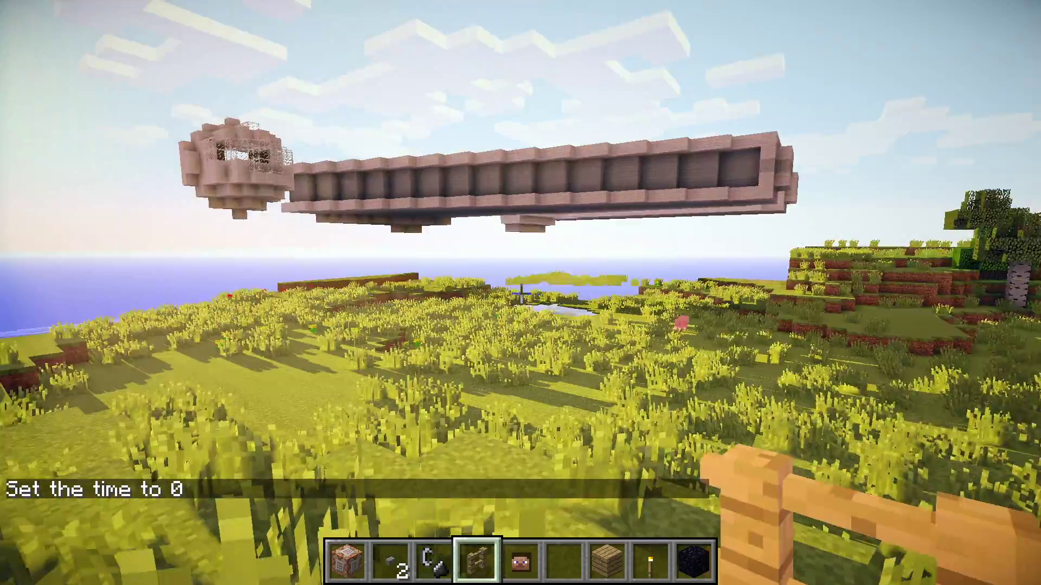
key("space")
key("w")
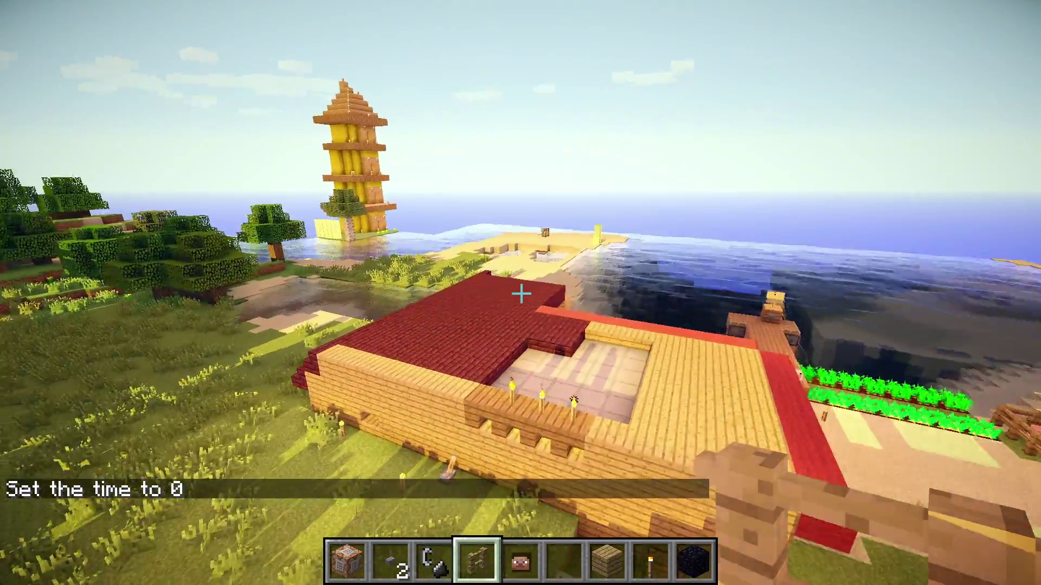
key("shift")
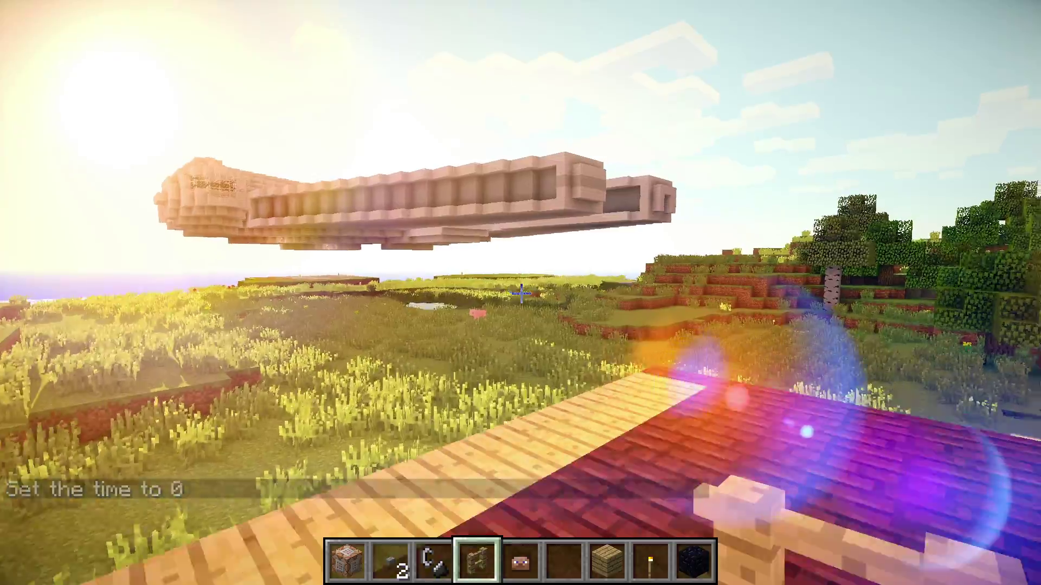
scroll(520, 293, "down", 1)
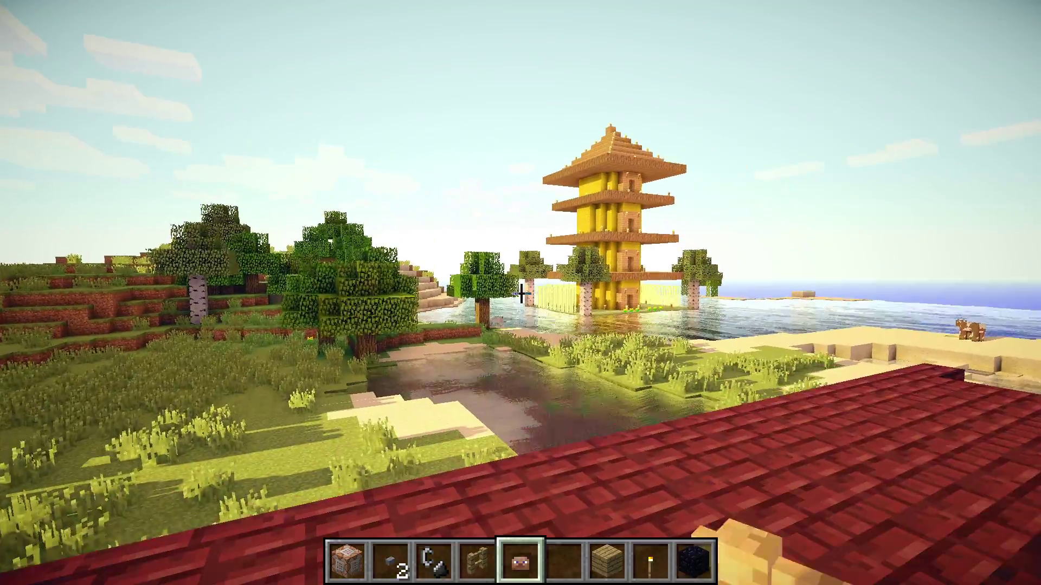
scroll(520, 293, "down", 1)
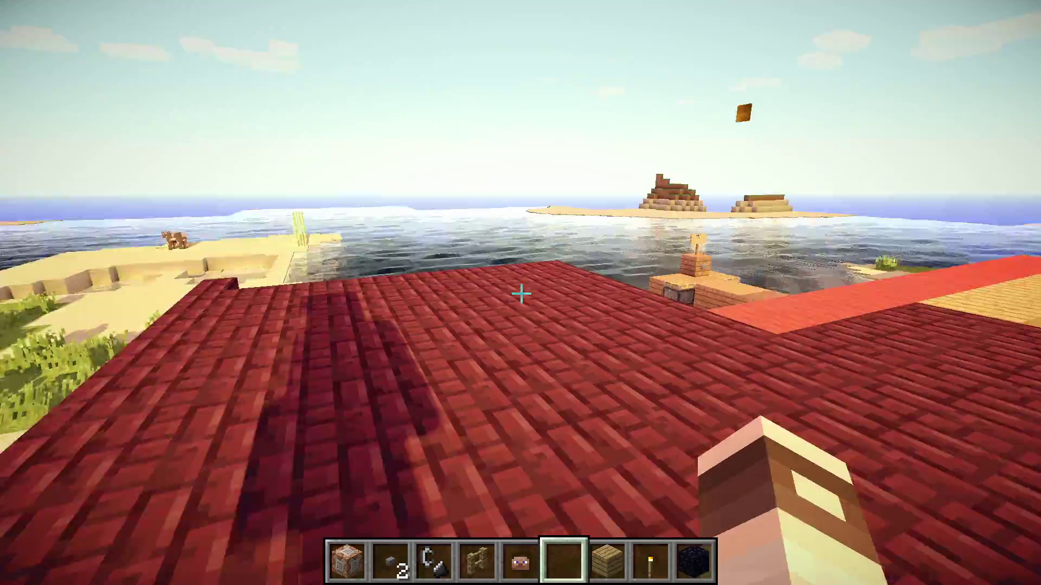
key("w")
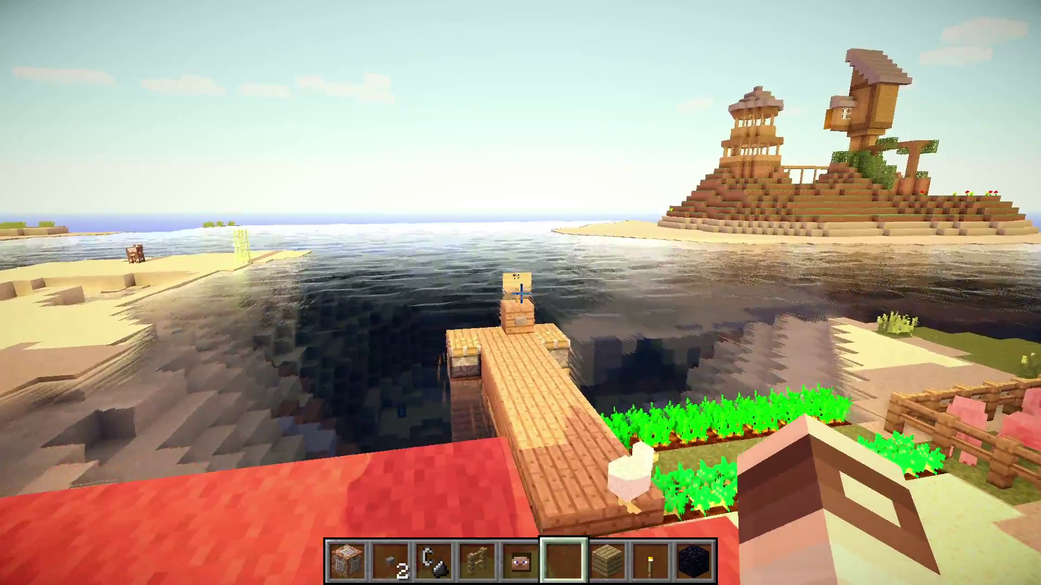
key("w")
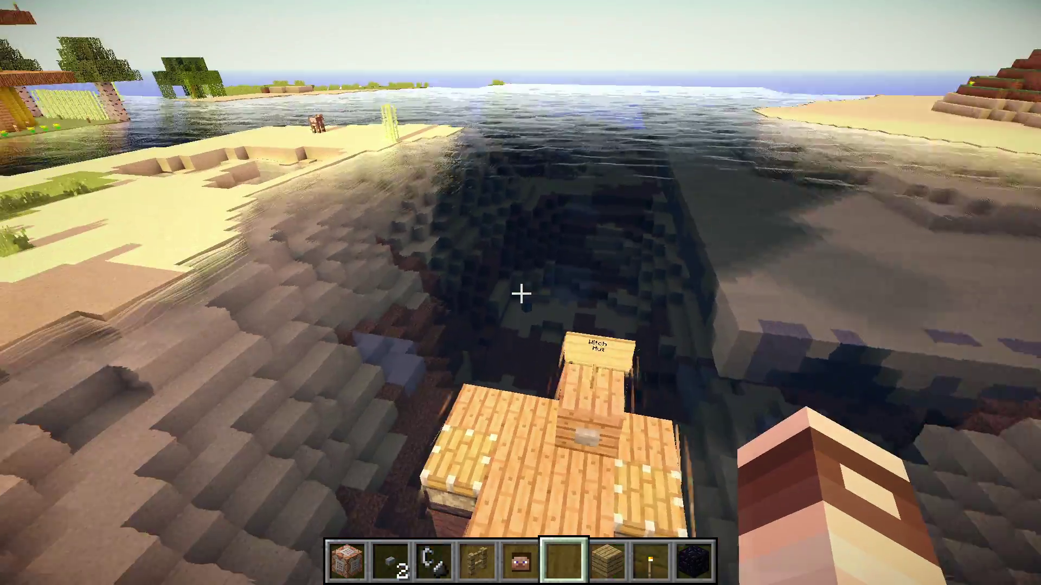
key("w")
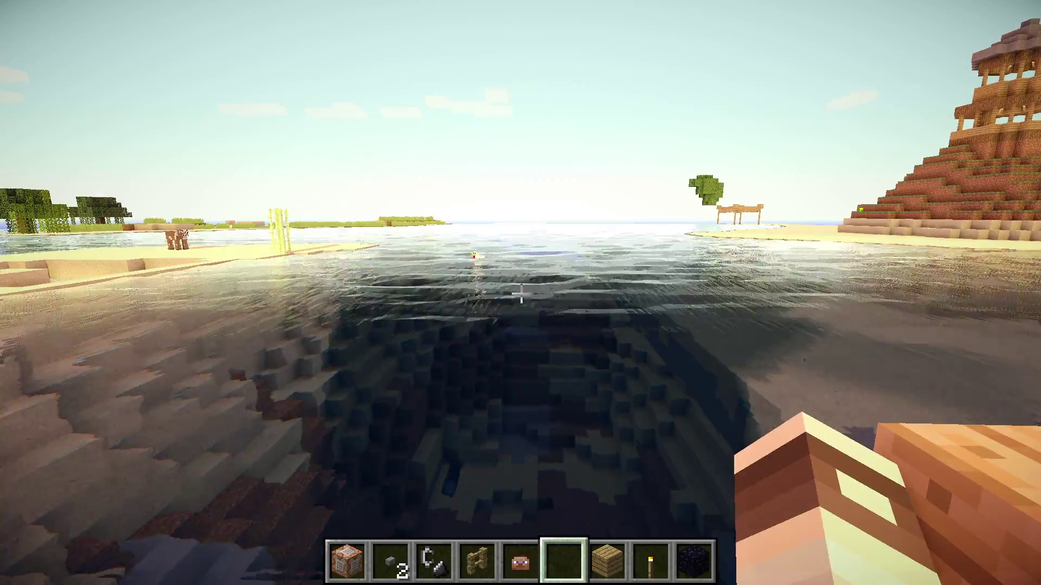
key("8")
key("4")
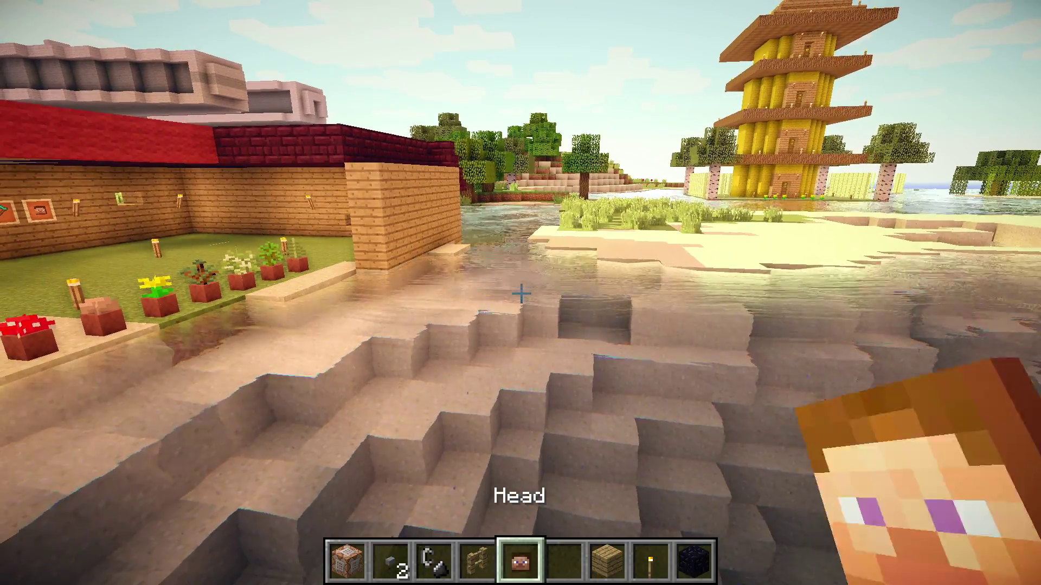
key("6")
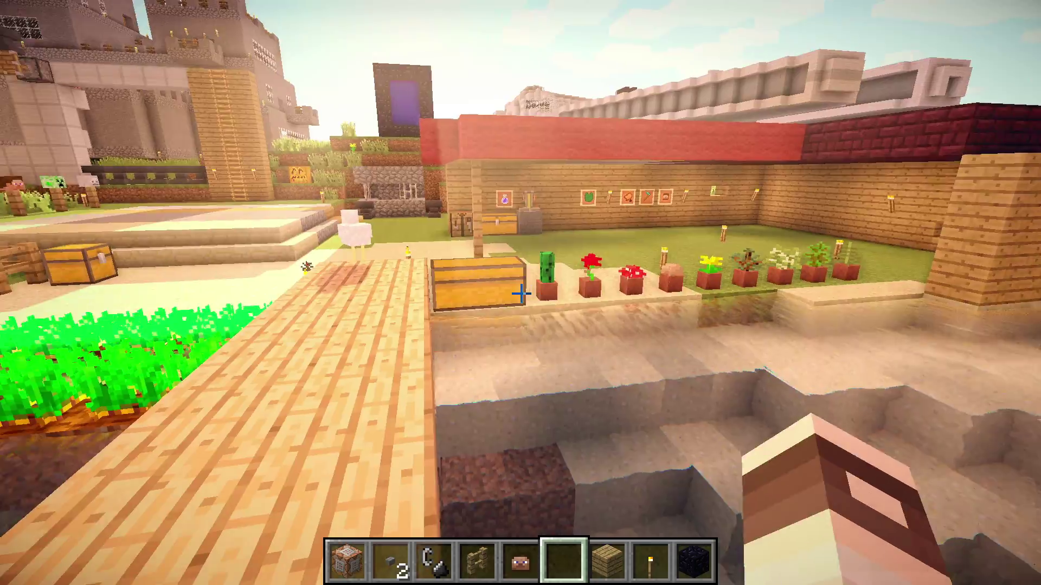
key("w")
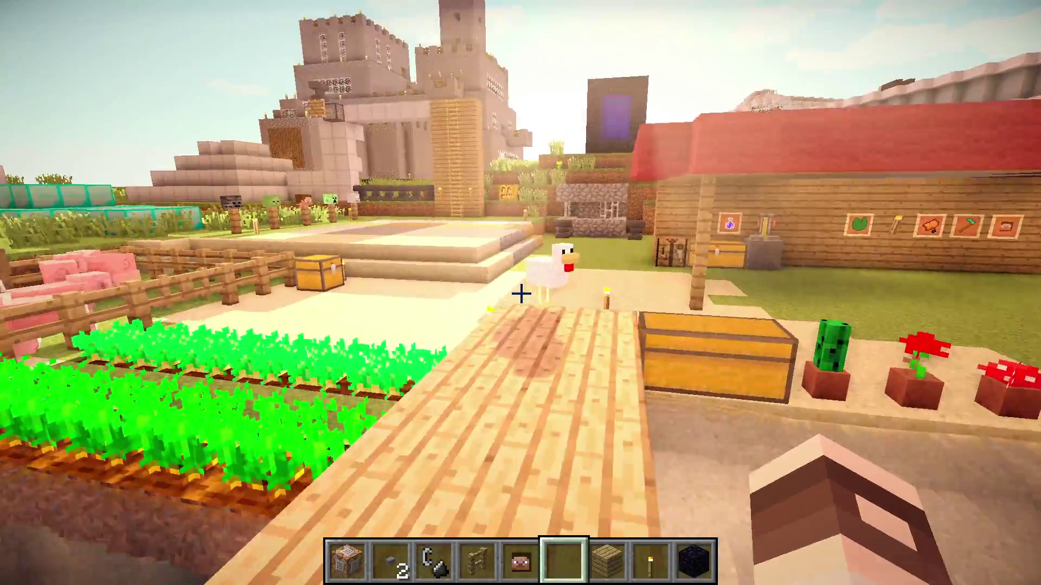
key("w")
key("w")
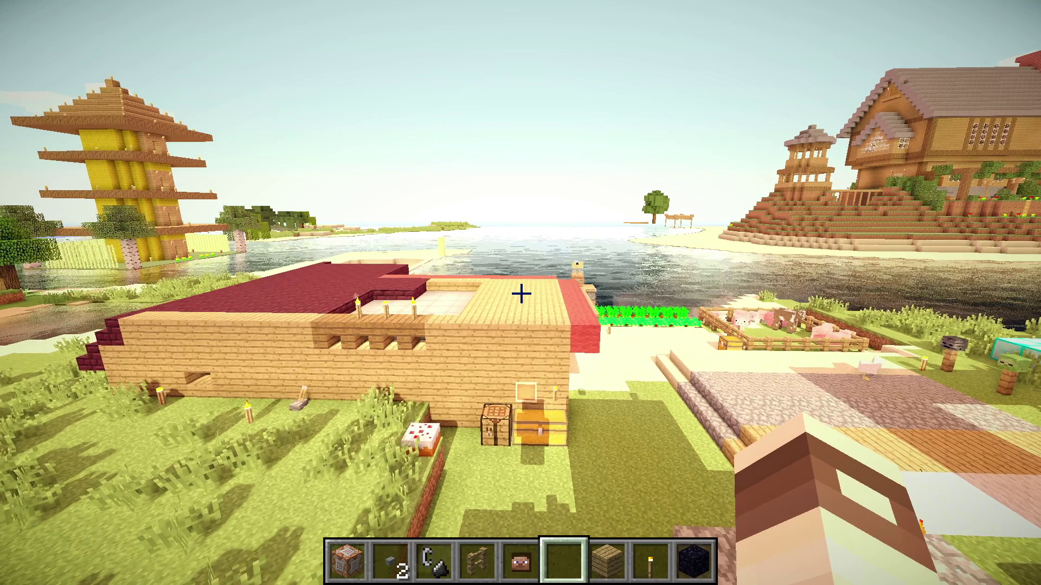
key("Escape")
left_click(480, 340)
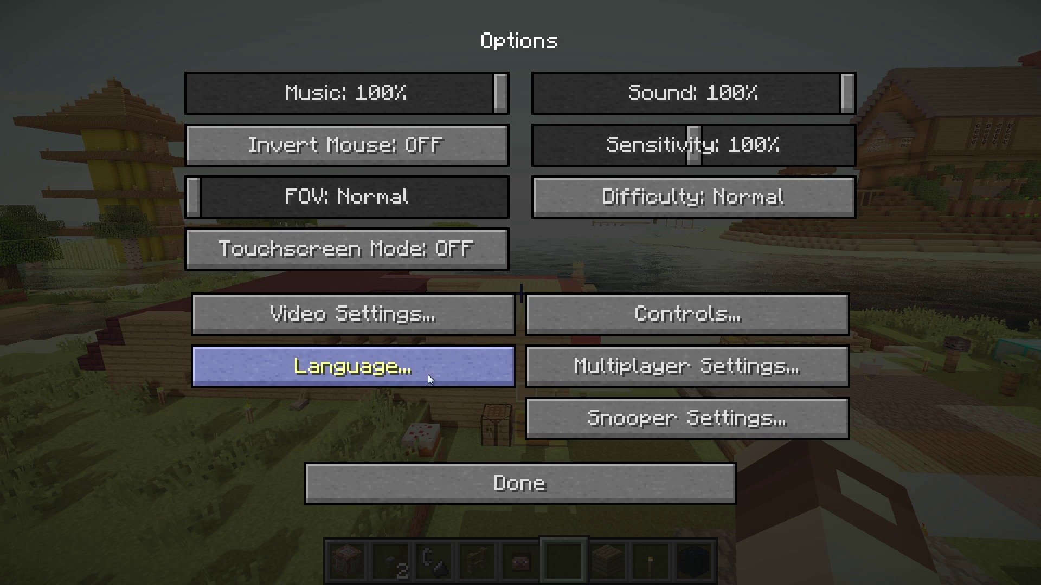
left_click(335, 318)
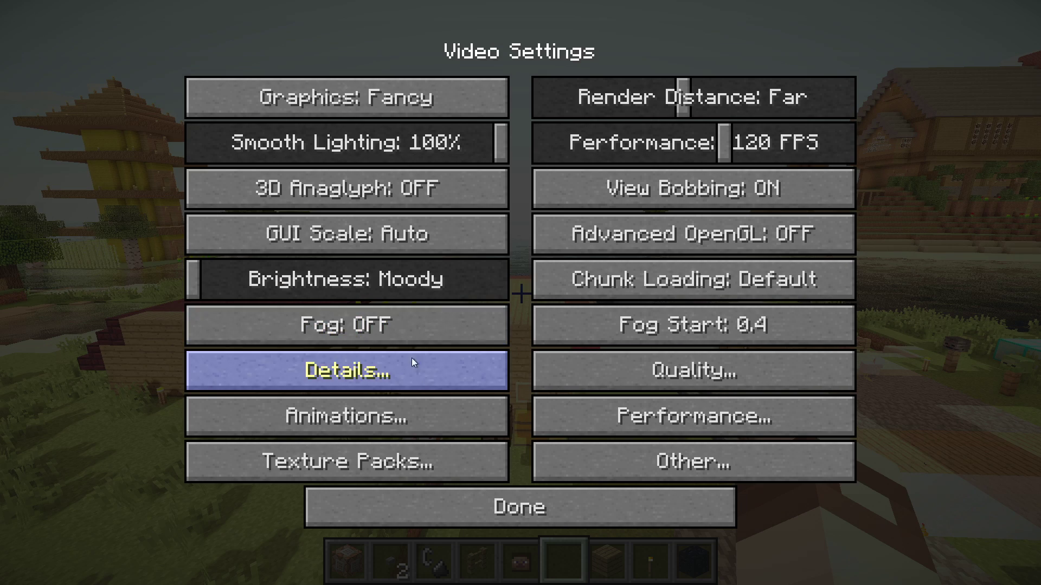
mouse_move(350, 310)
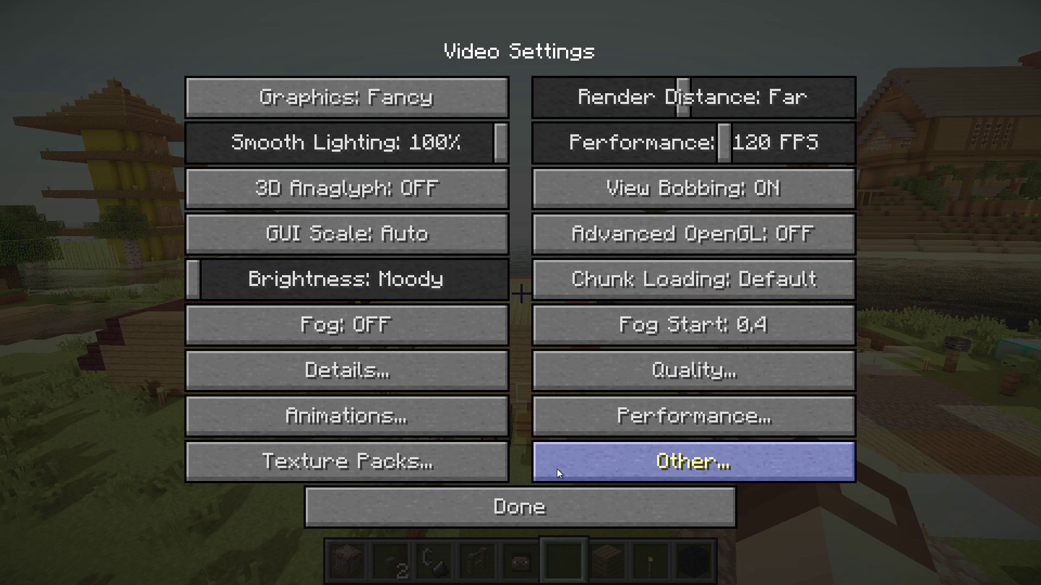
left_click(619, 377)
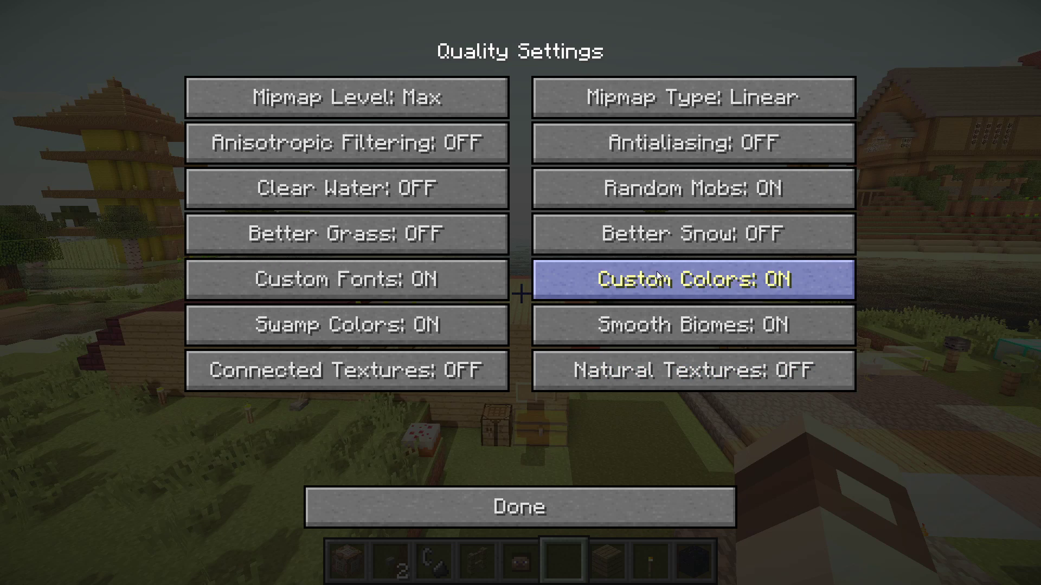
left_click(696, 280)
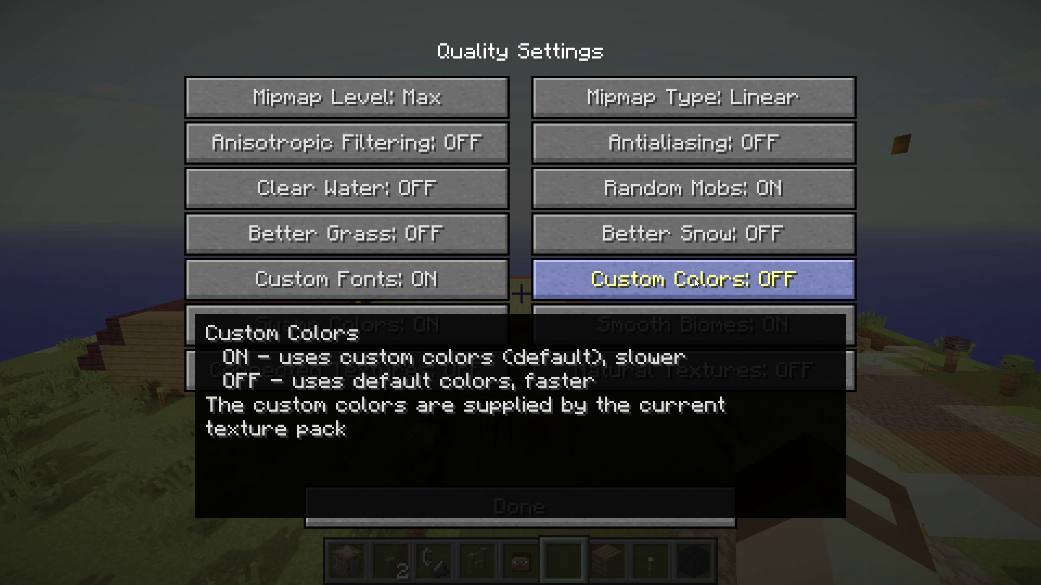
left_click(565, 499)
left_click(569, 505)
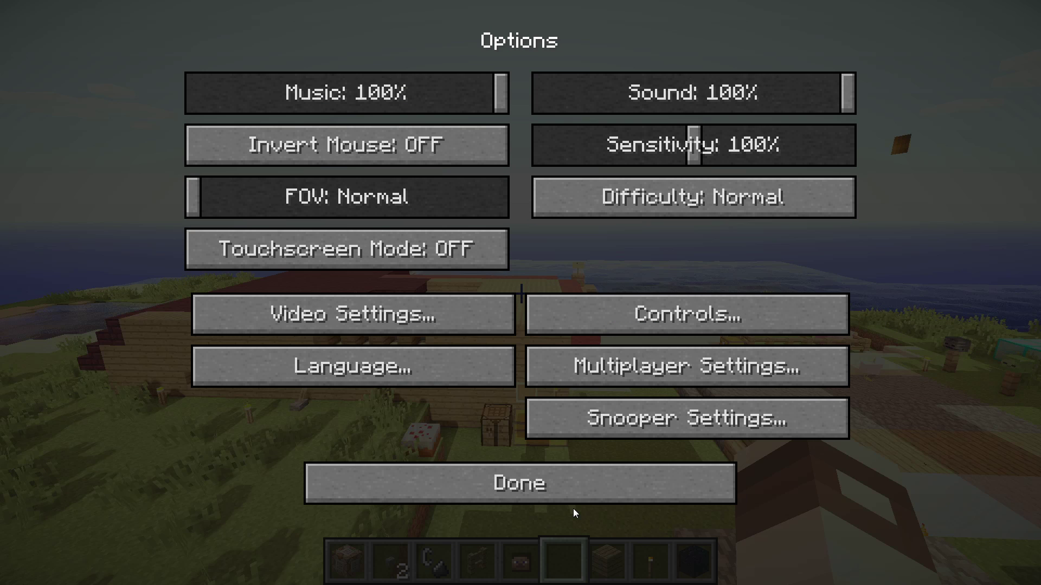
left_click(551, 495)
key("Escape")
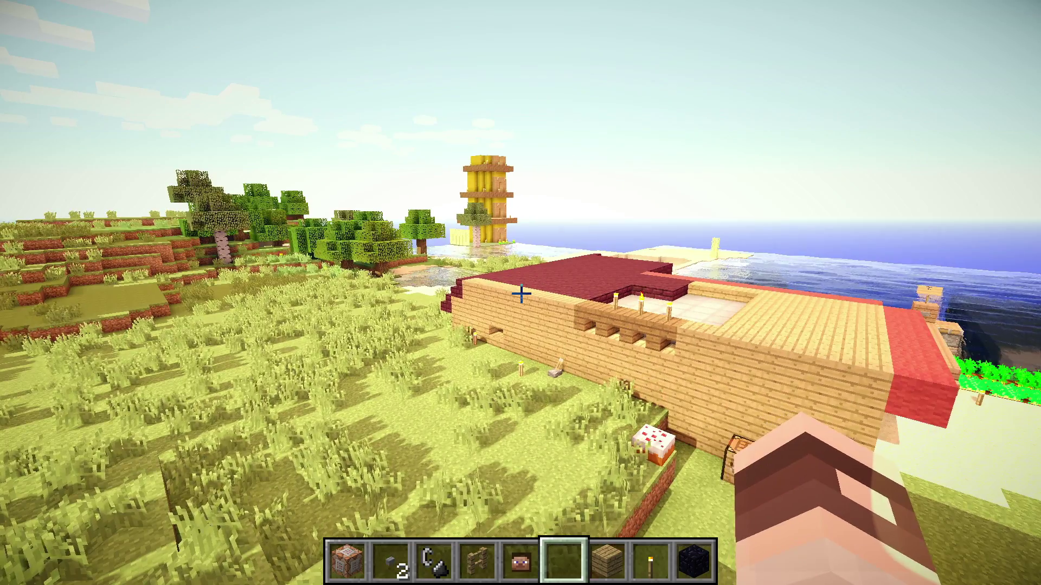
key("Escape")
left_click(424, 341)
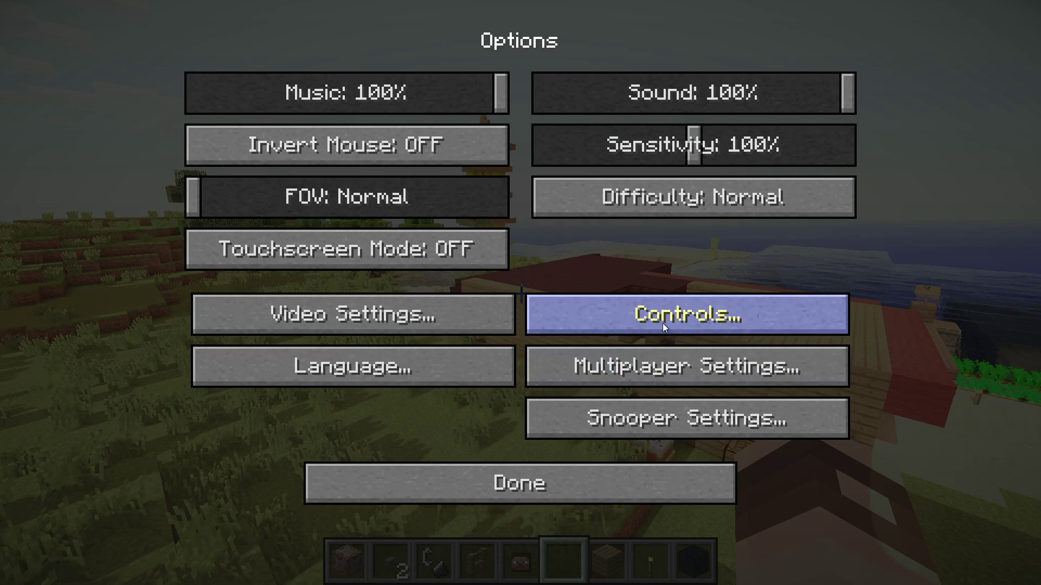
left_click(370, 314)
left_click(638, 377)
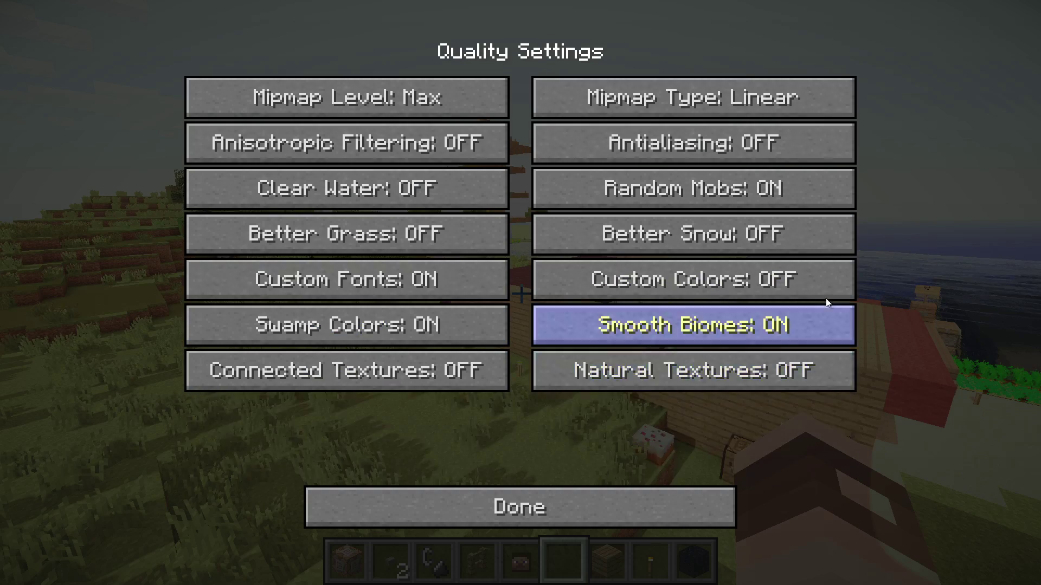
left_click(615, 292)
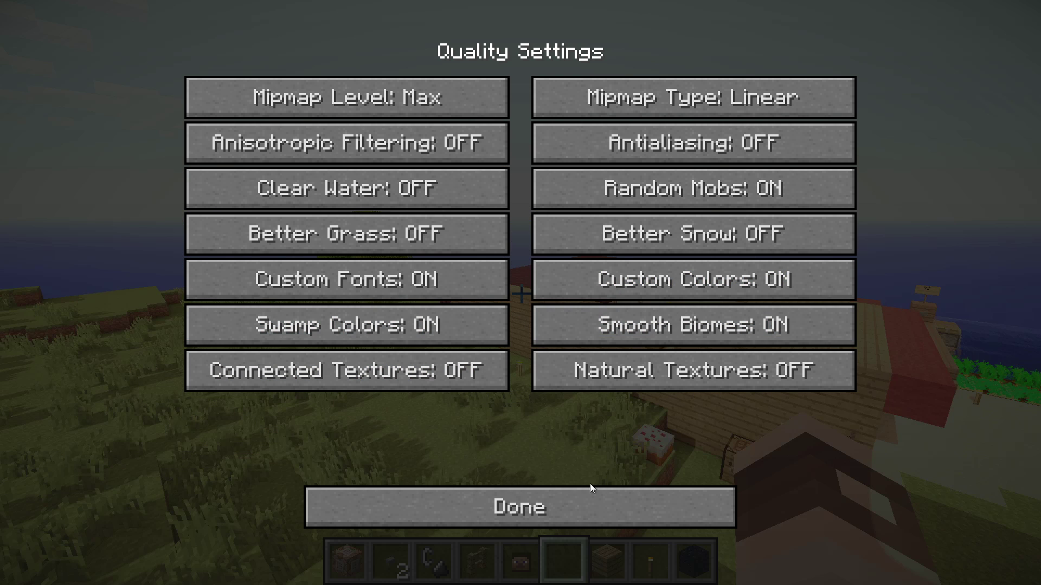
left_click(570, 517)
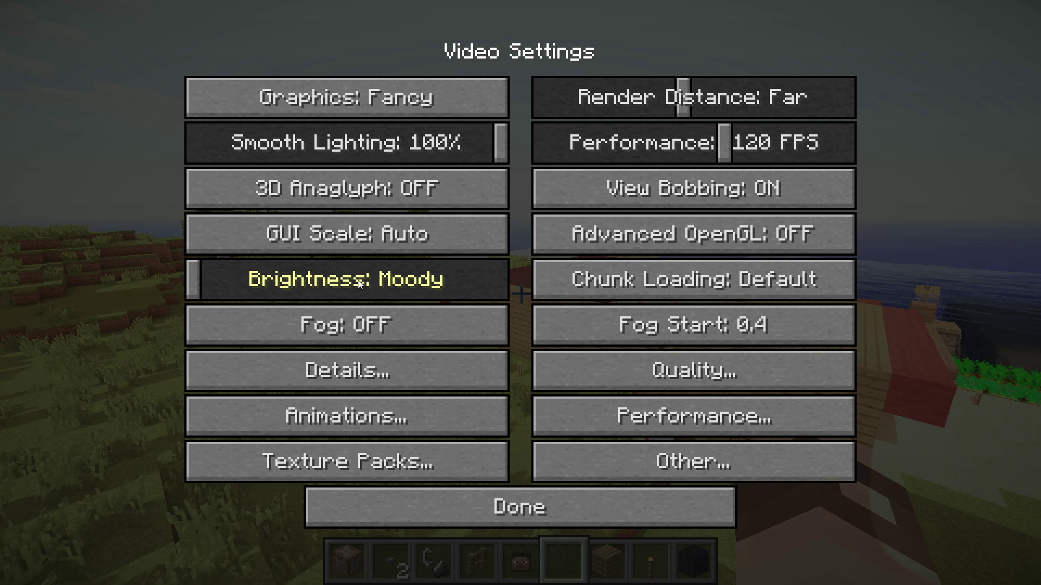
left_click(490, 512)
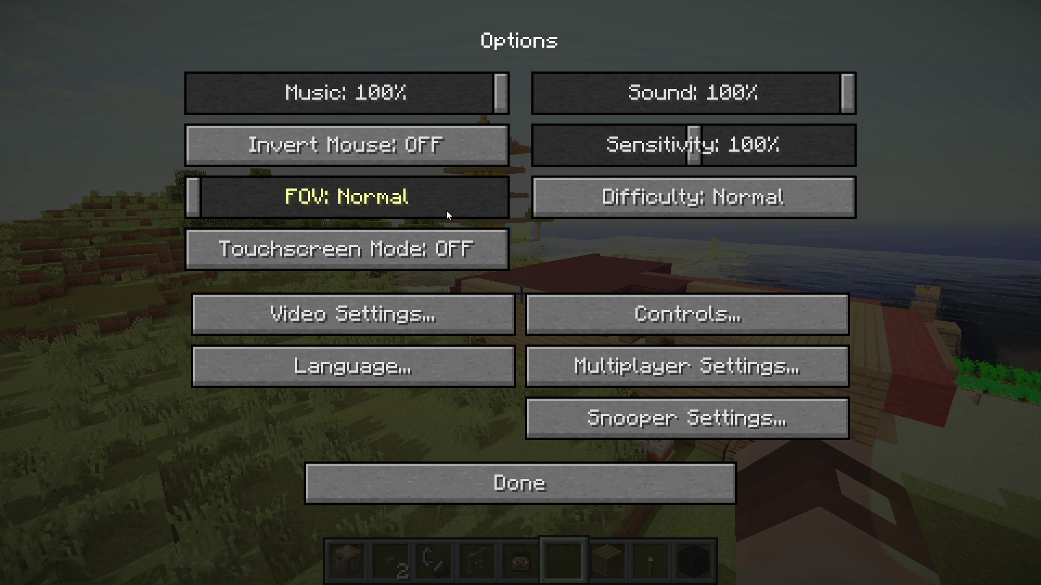
left_click(470, 466)
left_click(510, 182)
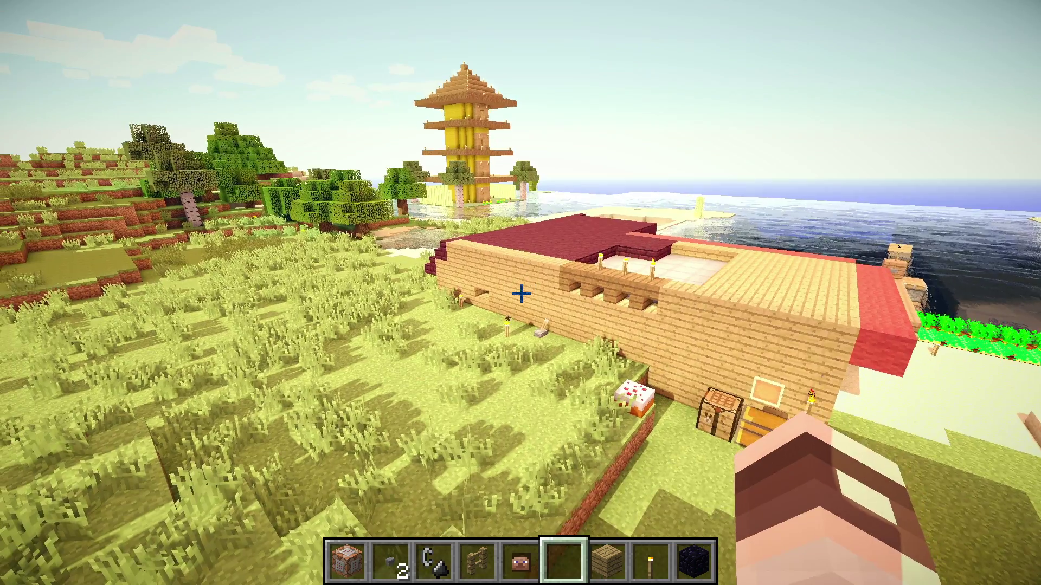
Step: Apply the Sphax PureBDCraft 128x texture pack through Options > Video Settings and return to the Game menu
key("Escape")
left_click(455, 336)
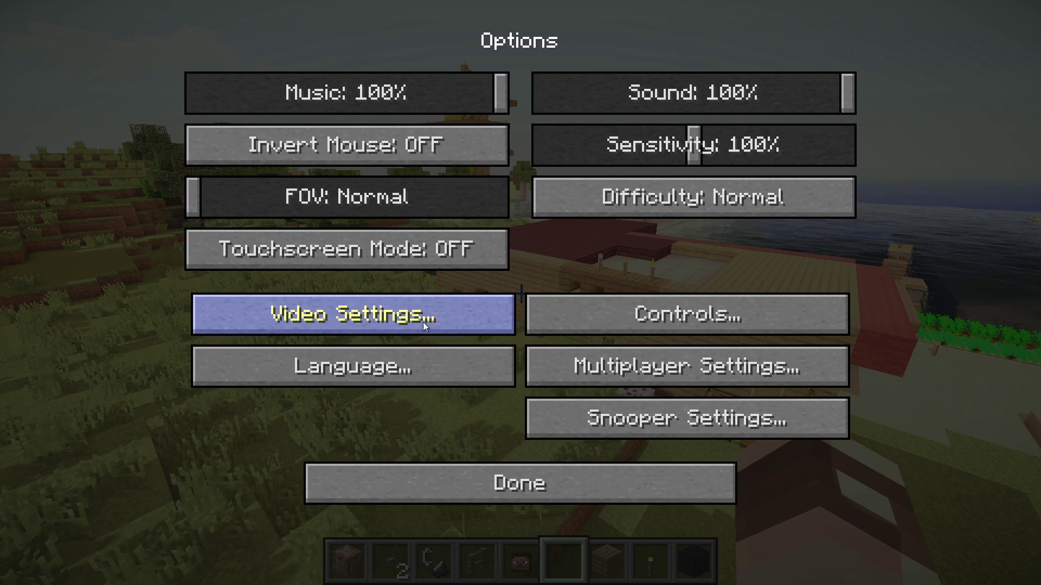
left_click(346, 313)
left_click(353, 460)
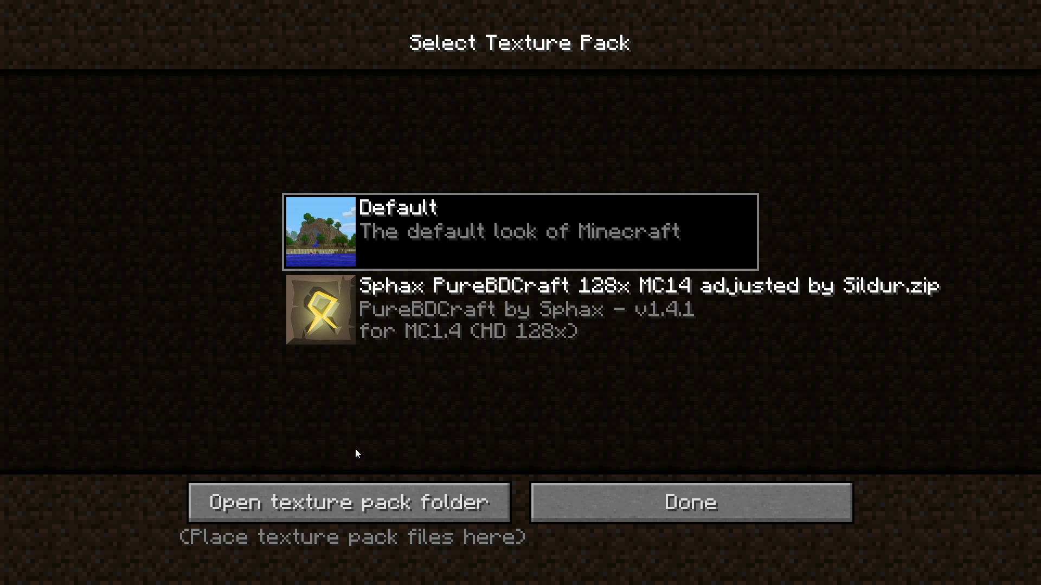
left_click(408, 291)
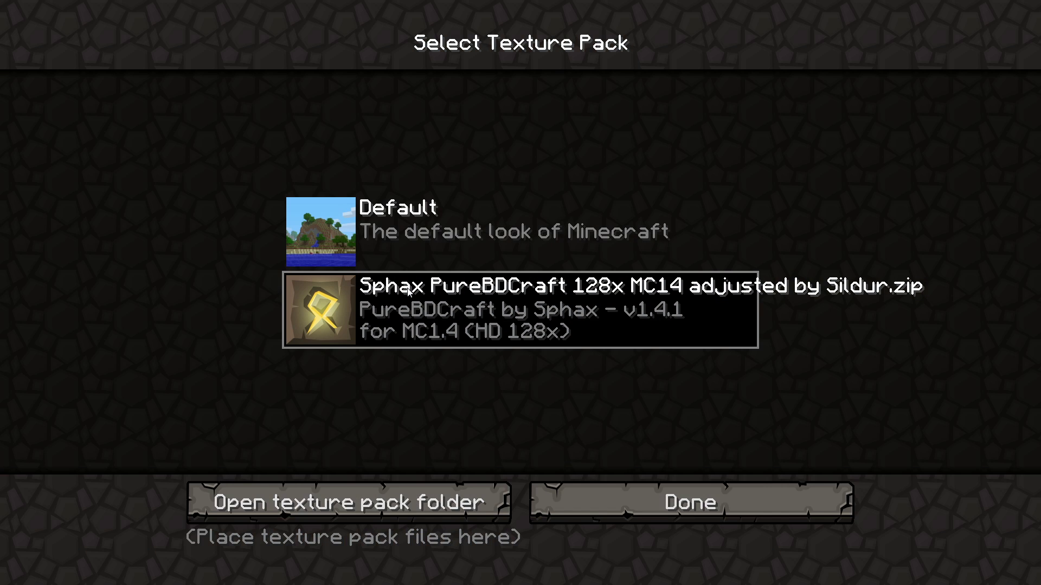
left_click(635, 490)
left_click(546, 480)
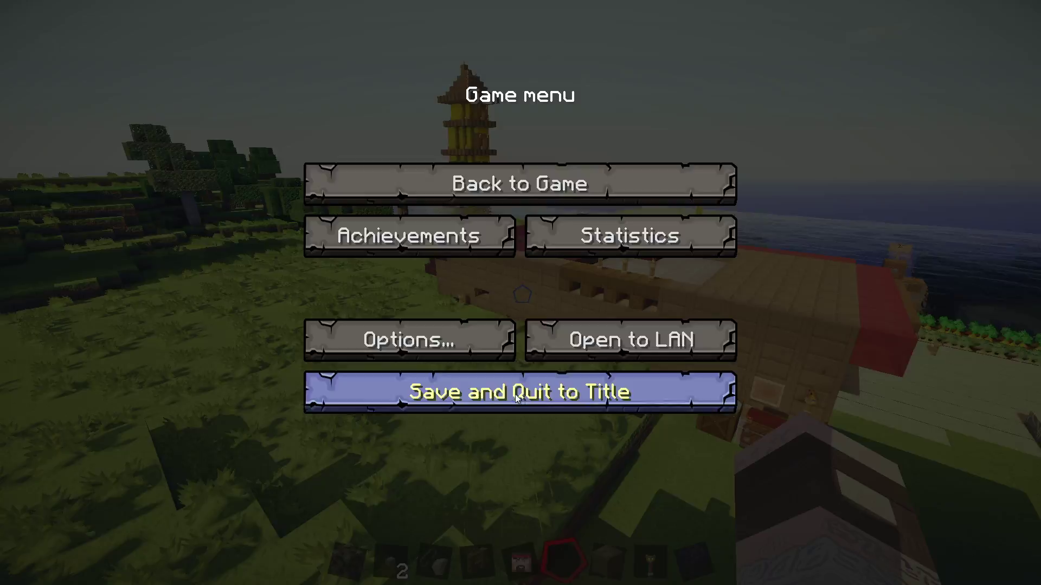
Step: Resume play, rise above the red roof, and set the world time to 0 with /time set 0
left_click(517, 185)
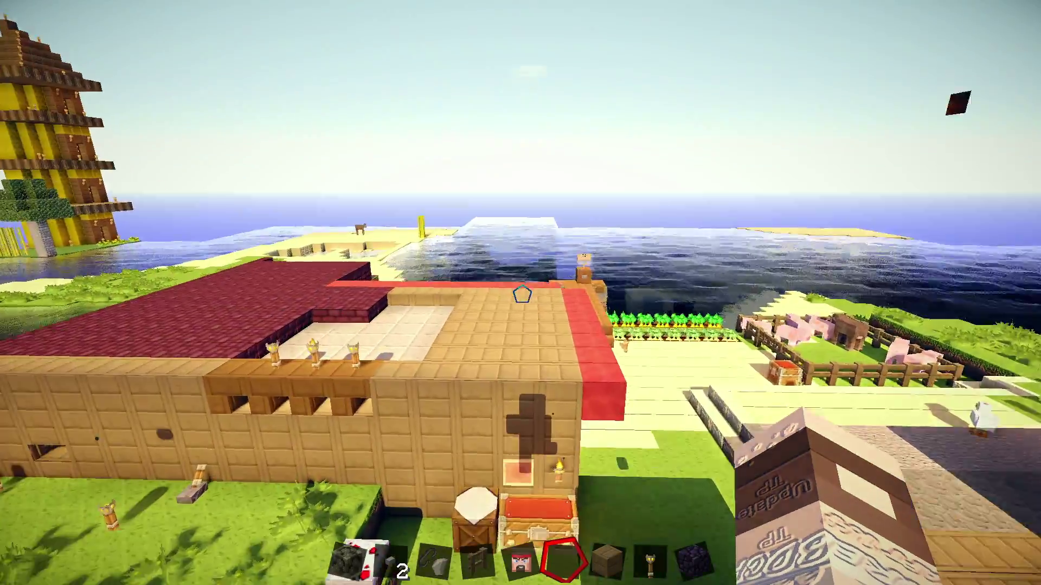
key("shift")
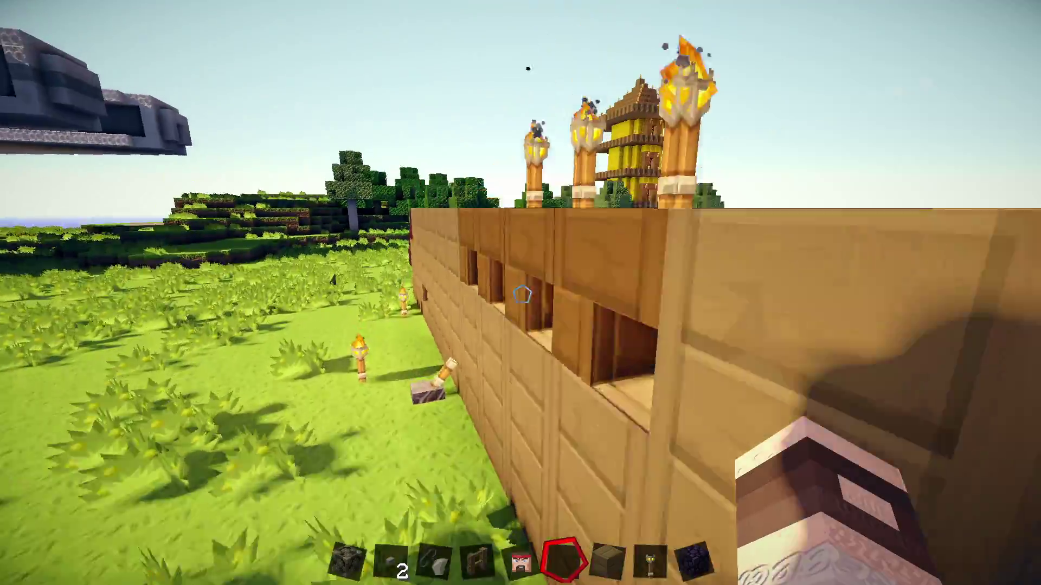
key("space")
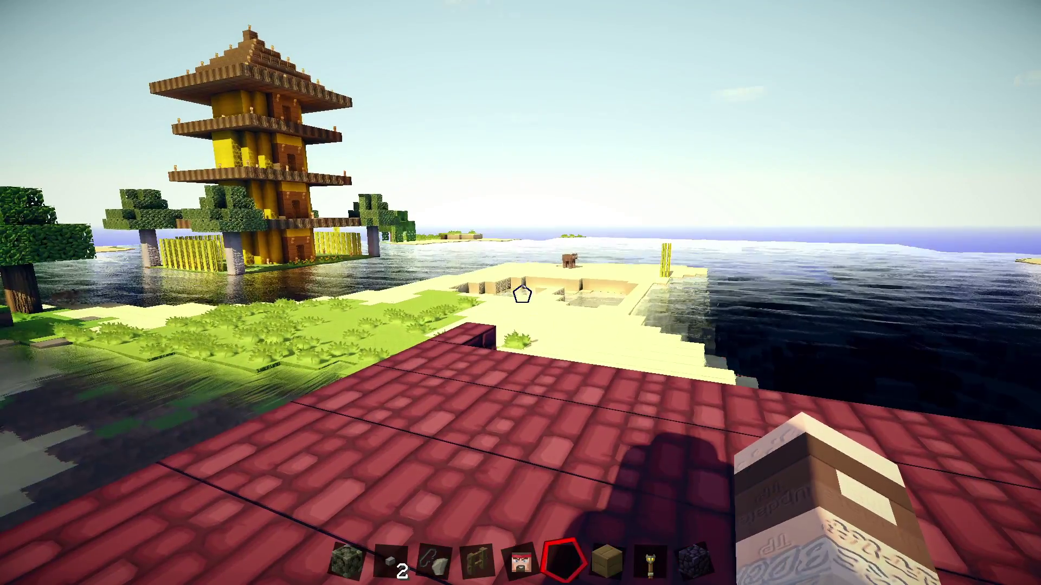
type("ime set")
key("Escape")
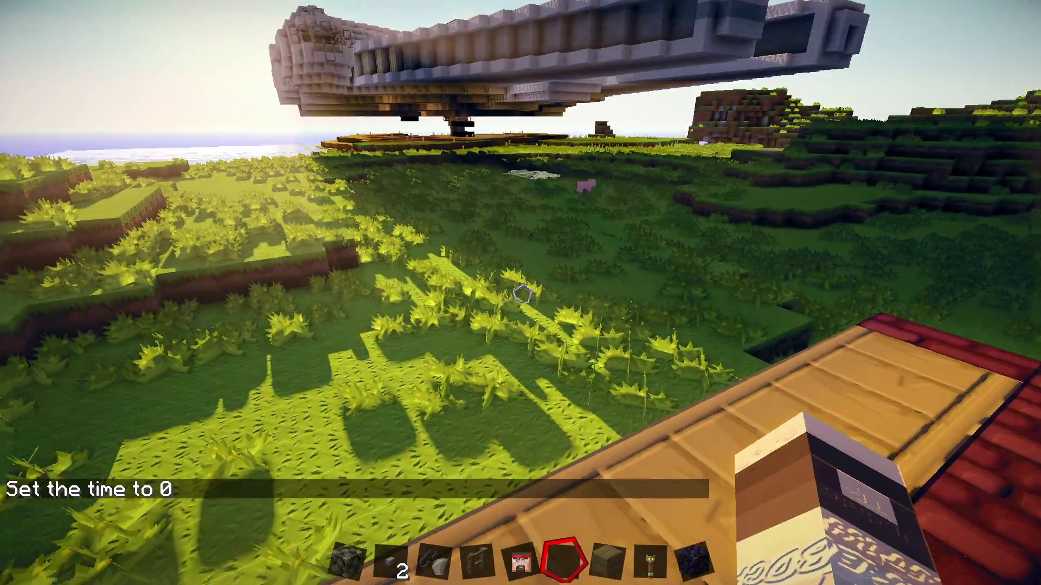
Step: Walk across the roof toward the portal and scroll the hotbar to Oak Wood Planks
key("w")
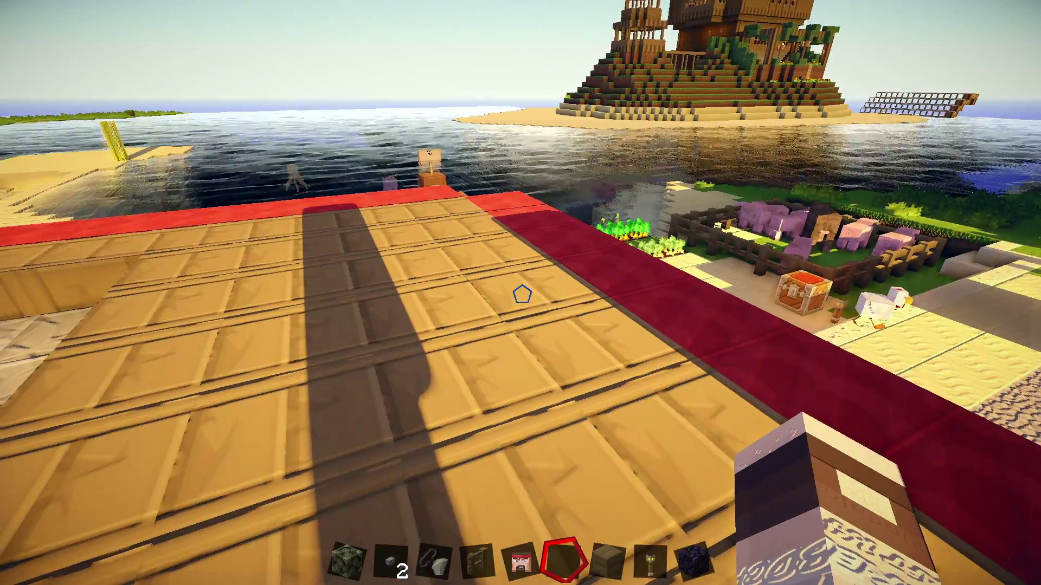
key("w")
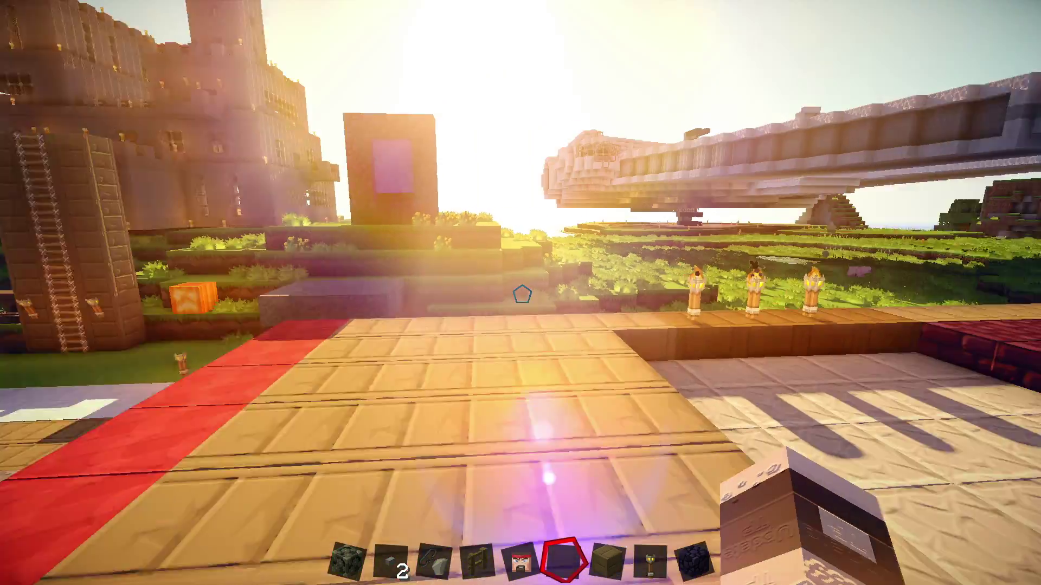
key("w")
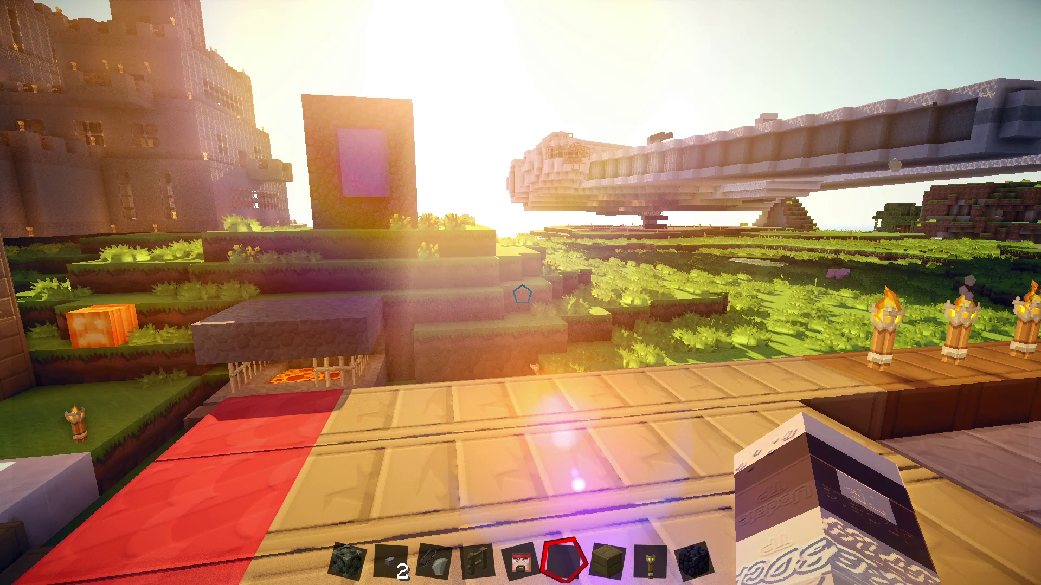
scroll(522, 295, "down", 1)
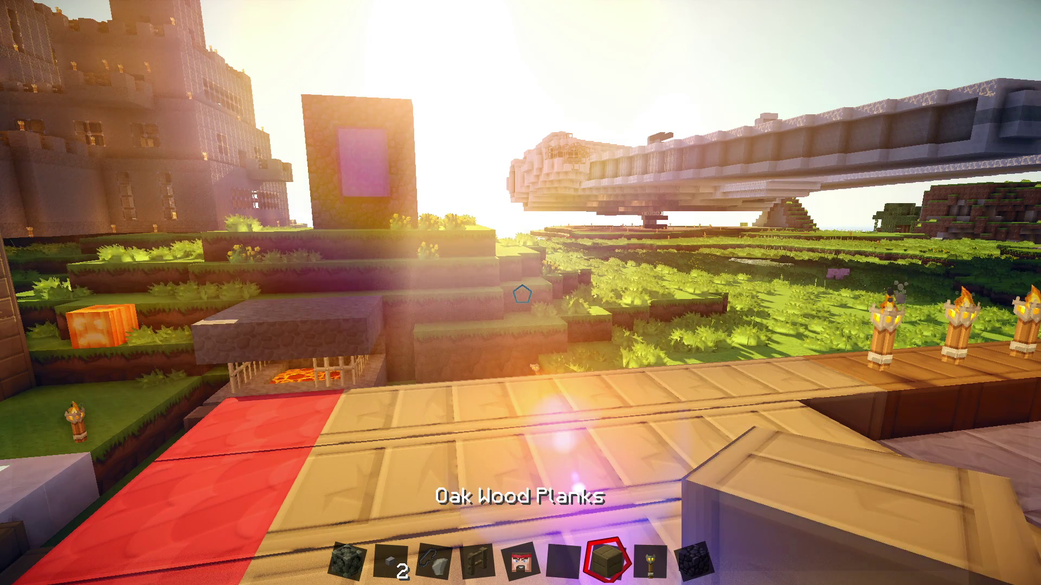
scroll(522, 295, "up", 1)
scroll(522, 294, "down", 1)
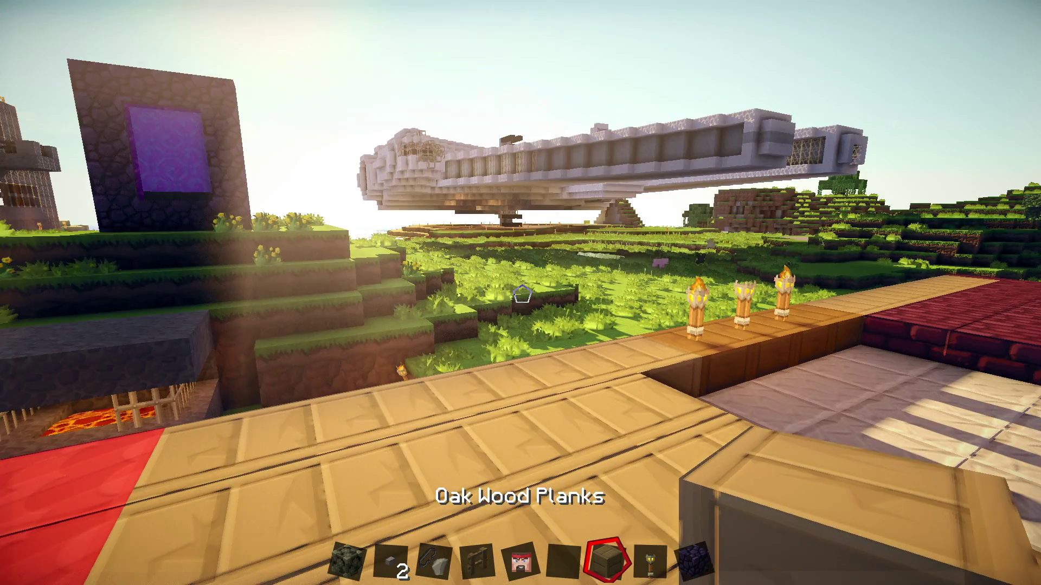